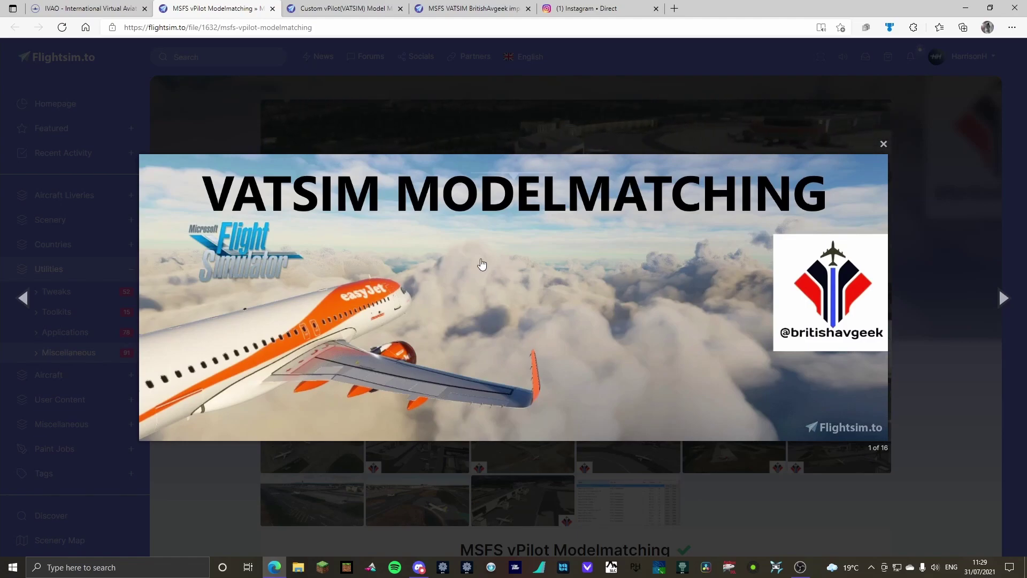
# Compare the titles of the MSFS vPilot Modelmatching, Custom vPilot(VATSIM) Model Matching and BritishAvgeek file pages
pyautogui.click(247, 142)
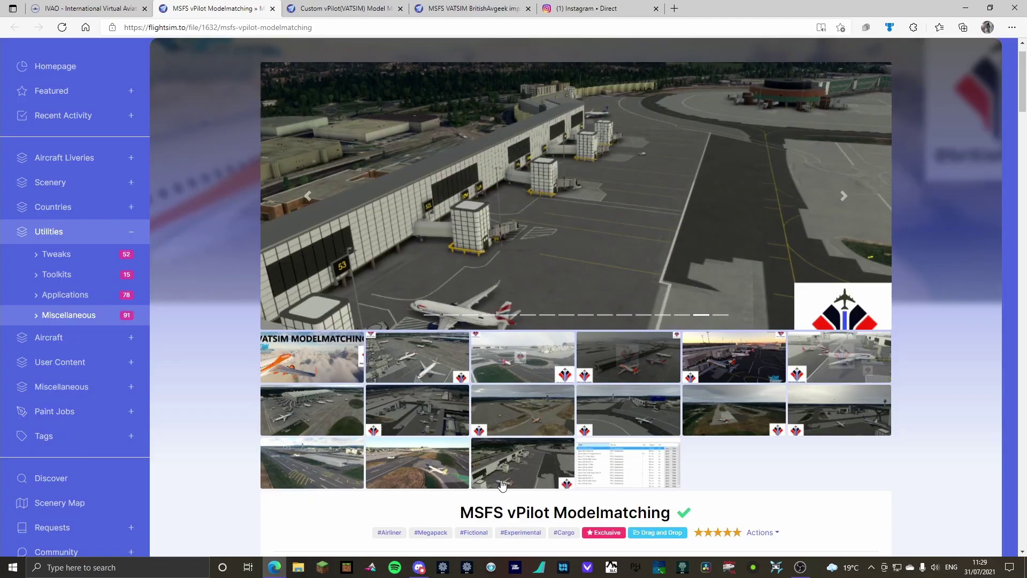
pyautogui.moveTo(458, 516); pyautogui.dragTo(720, 511)
pyautogui.click(719, 511)
pyautogui.click(345, 8)
pyautogui.scroll(-2, 420, 472)
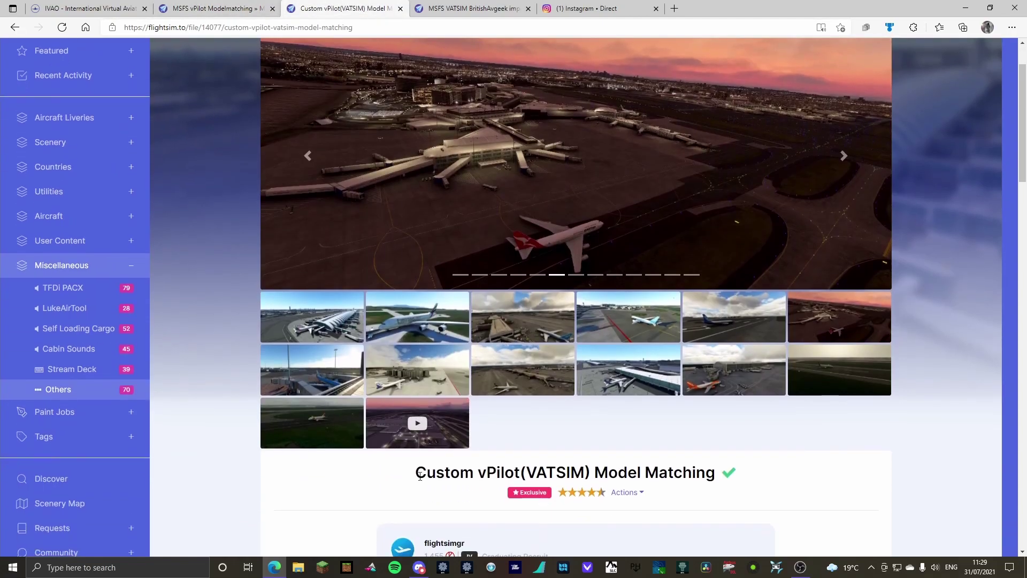
pyautogui.moveTo(417, 476); pyautogui.dragTo(741, 479)
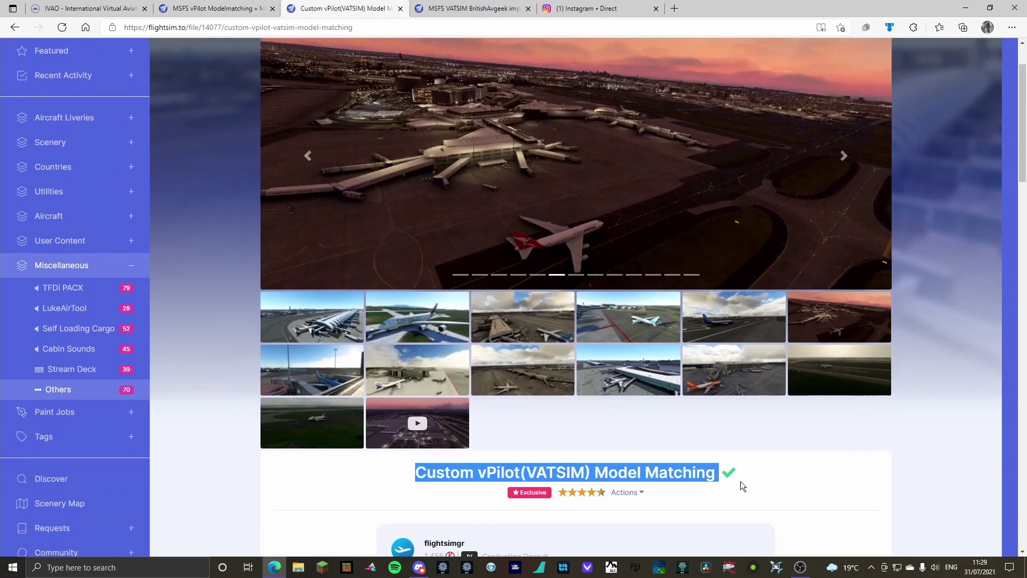
pyautogui.click(467, 8)
pyautogui.moveTo(294, 497); pyautogui.dragTo(649, 512)
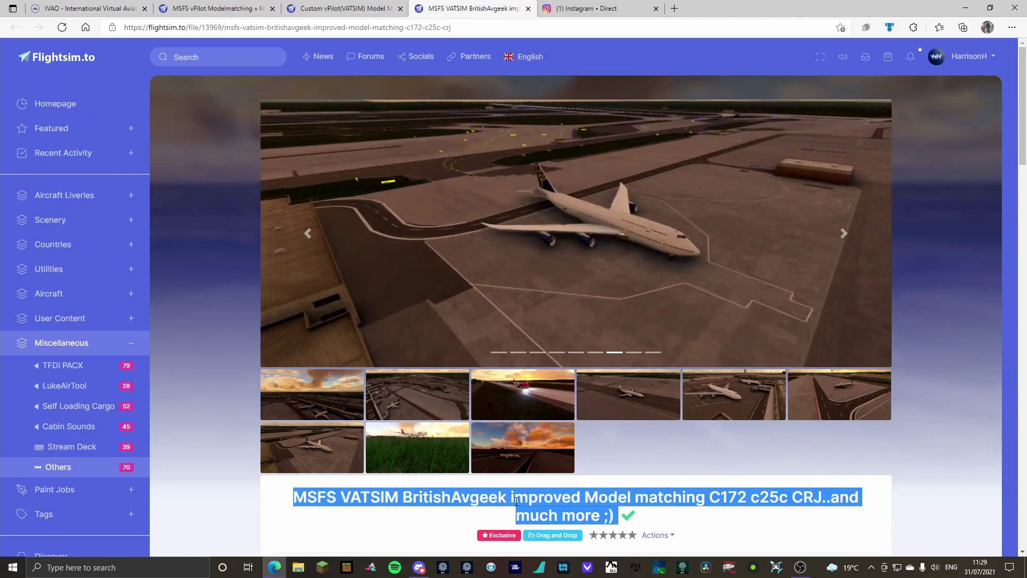
# Return to MSFS vPilot Modelmatching and scroll to its version 3.0 download table (38.89 KB)
pyautogui.click(224, 9)
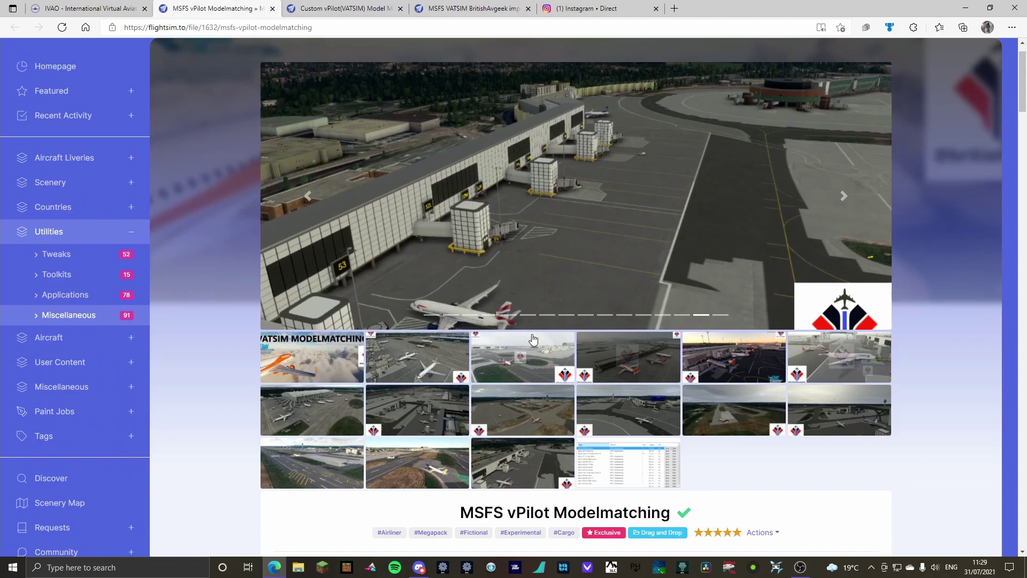
pyautogui.scroll(-2, 530, 340)
pyautogui.scroll(-10, 534, 339)
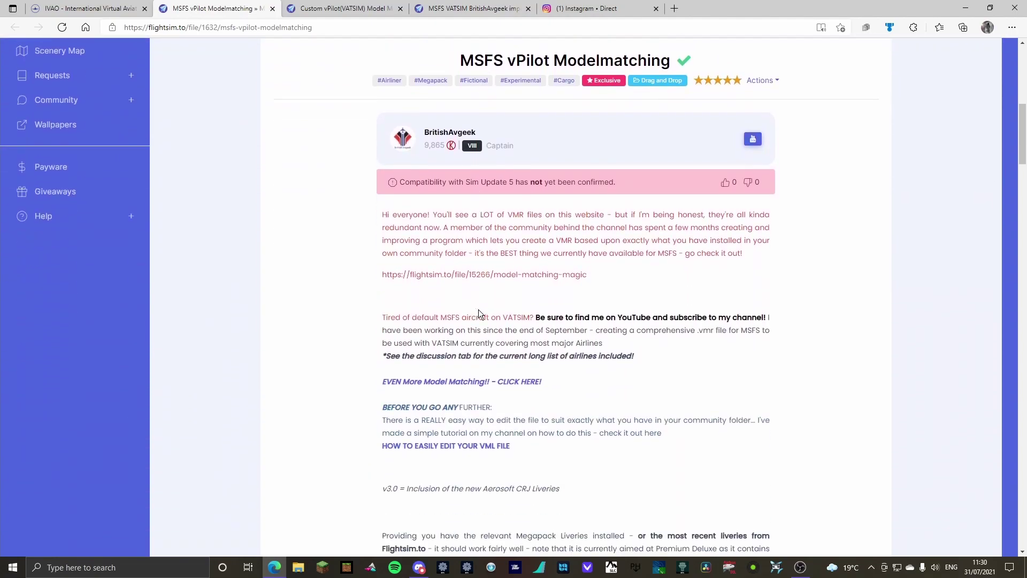
pyautogui.scroll(8, 473, 252)
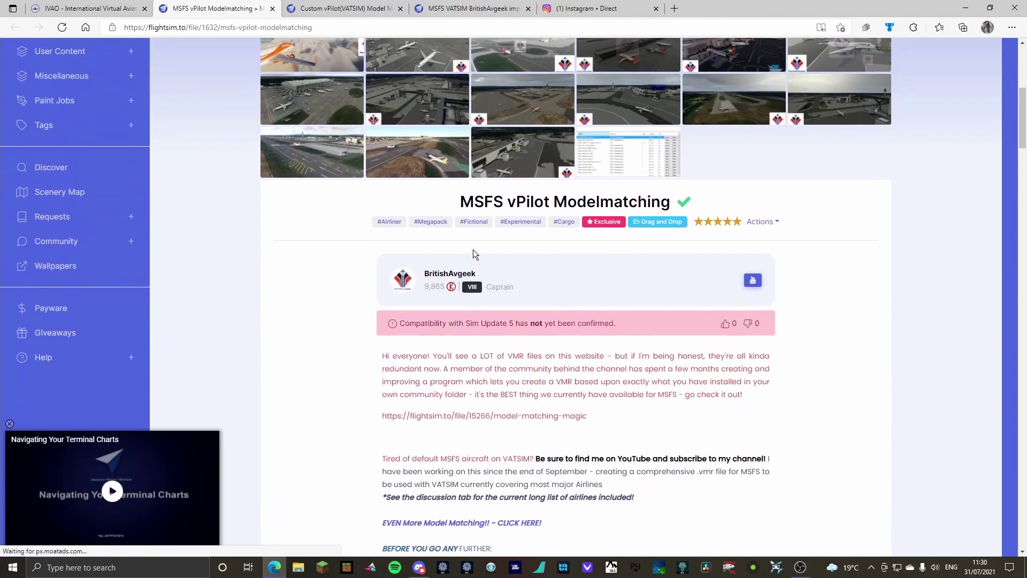
pyautogui.scroll(-4, 473, 252)
pyautogui.scroll(-10, 473, 249)
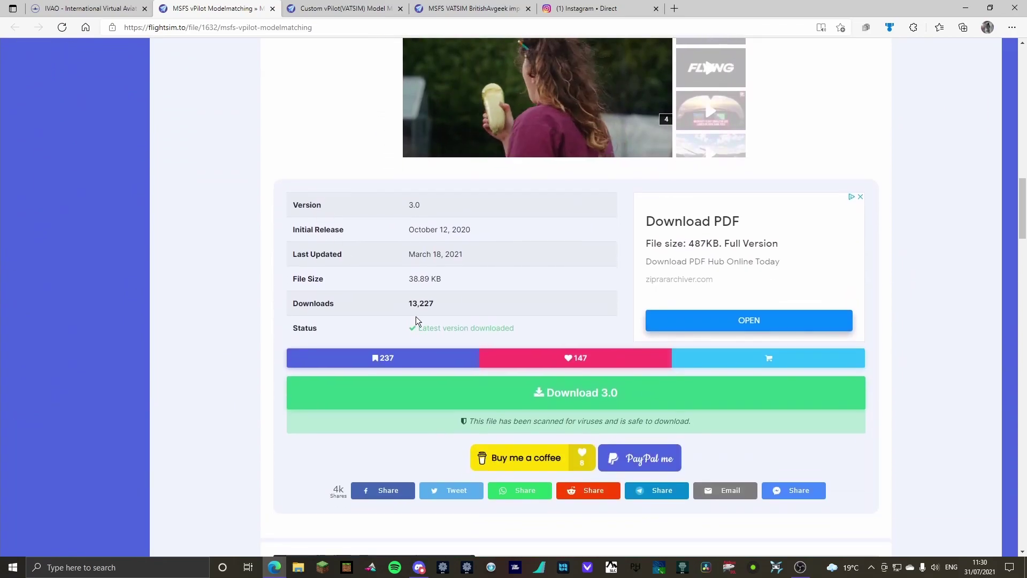
# Download the MSFS vPilot Modelmatching 3.0 main file and Custom vPilot(VATSIM) Model Matching 1.0
pyautogui.click(577, 391)
pyautogui.click(625, 292)
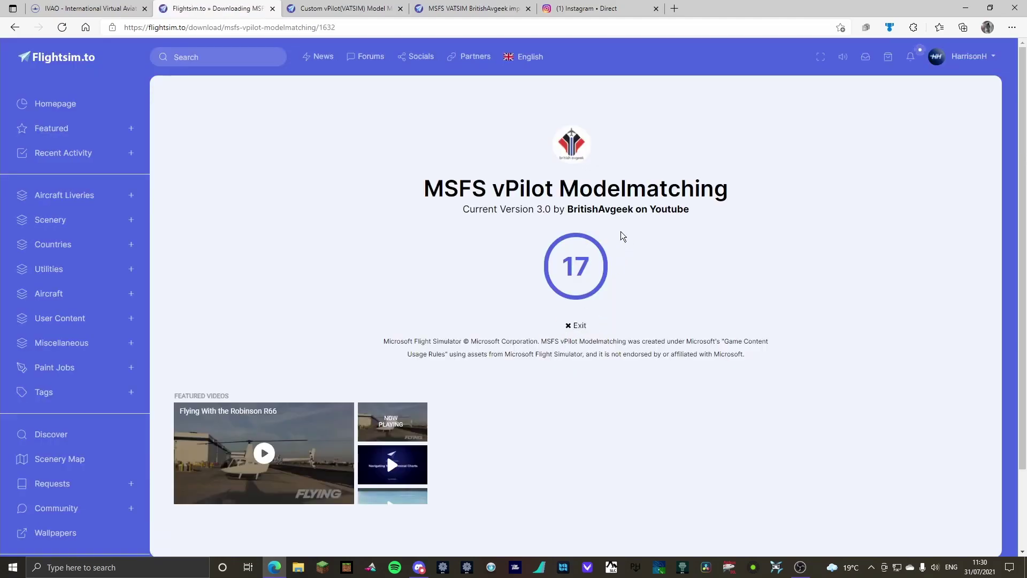
pyautogui.hotkey('ctrl', 'Tab')
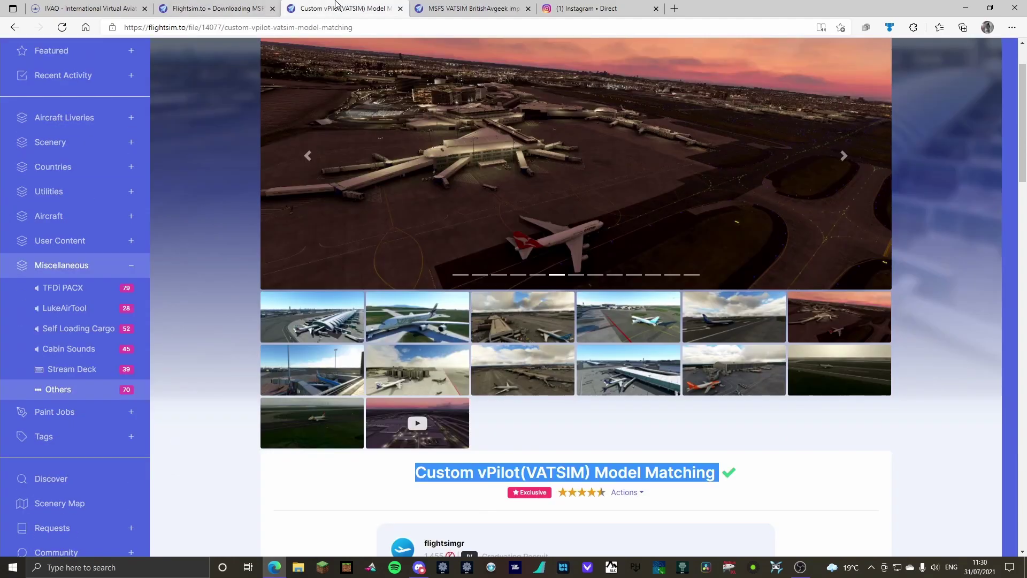
pyautogui.scroll(-20, 518, 307)
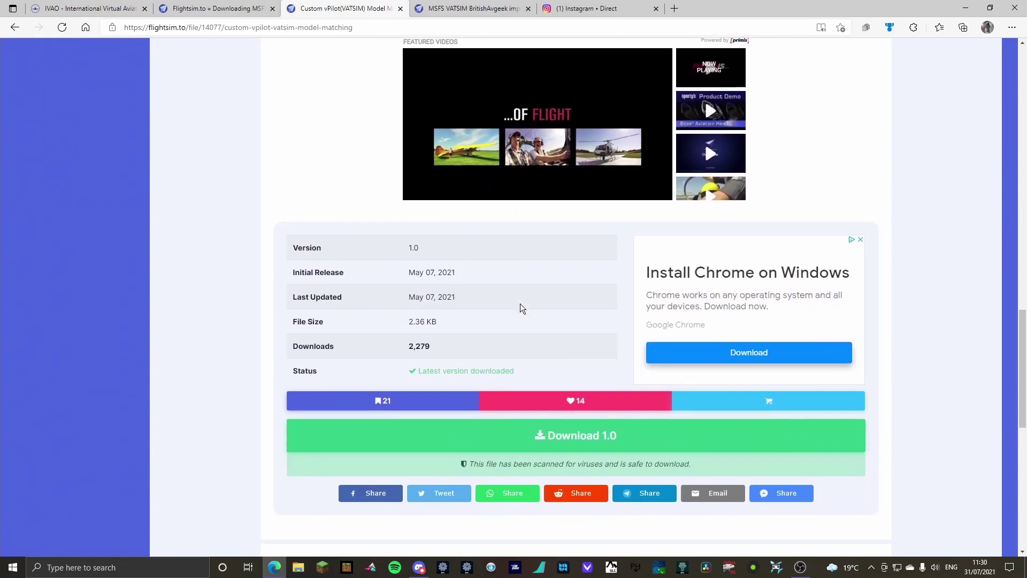
pyautogui.scroll(-2, 520, 303)
pyautogui.click(549, 353)
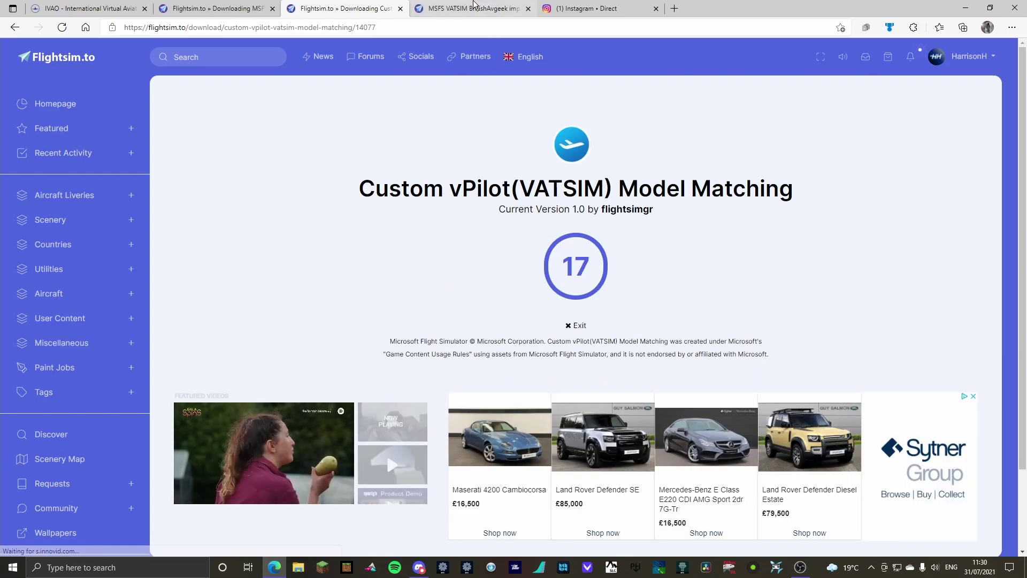
# Download the MSFS VATSIM BritishAvgeek Model matching 2.0 main file
pyautogui.click(468, 8)
pyautogui.scroll(-8, 534, 347)
pyautogui.scroll(-10, 535, 342)
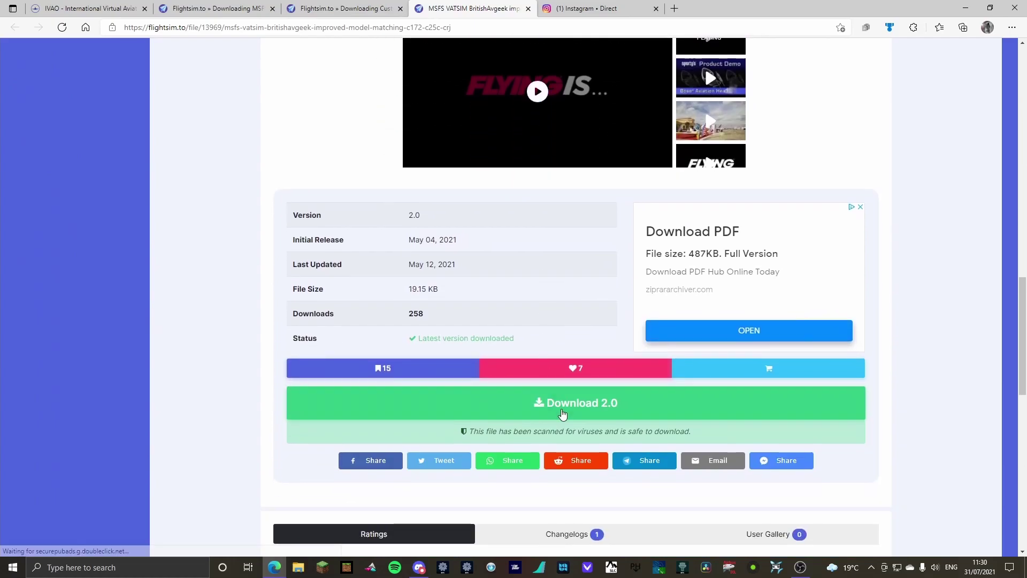
pyautogui.click(568, 407)
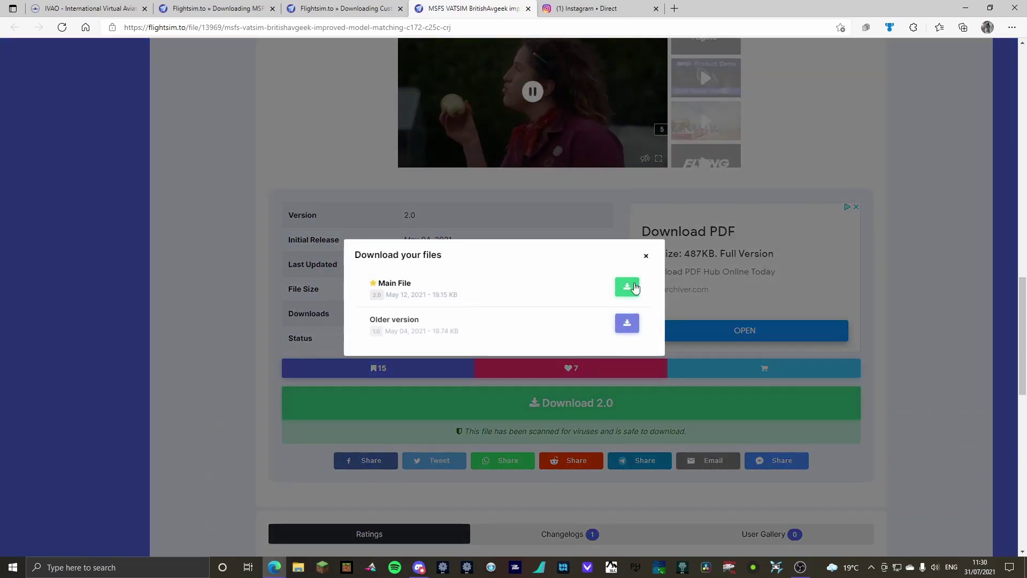
pyautogui.click(629, 288)
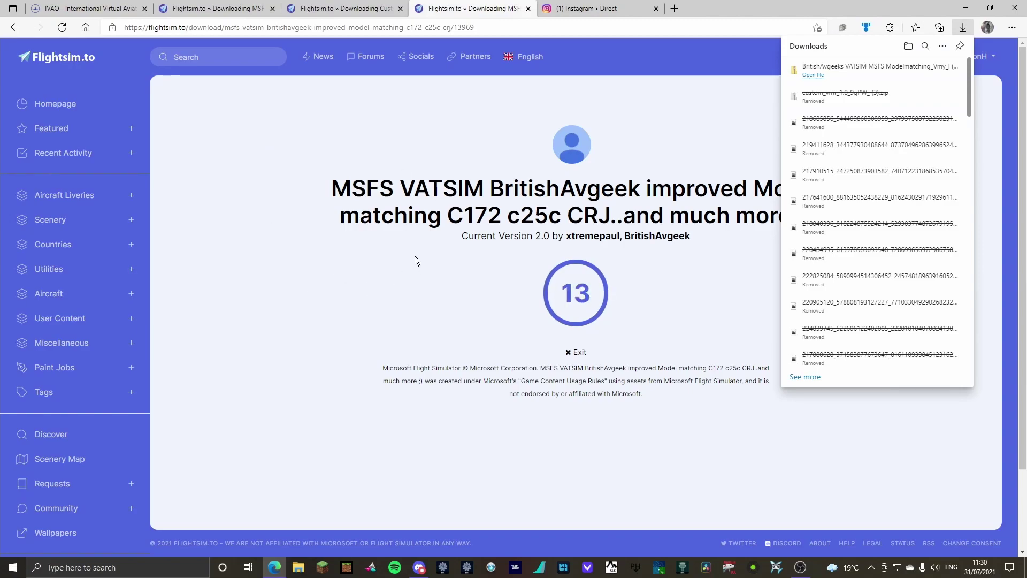
# On IVAO's Altitude page, download 'v1.10.4b Voice | MSFS2020 - Current' from the MSFS2020 row
pyautogui.click(80, 3)
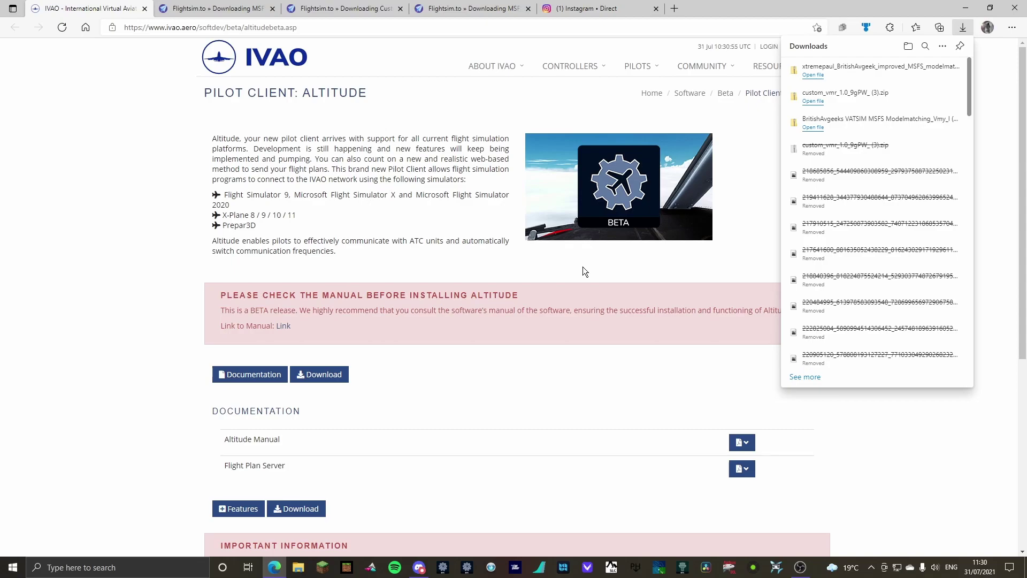
pyautogui.click(576, 265)
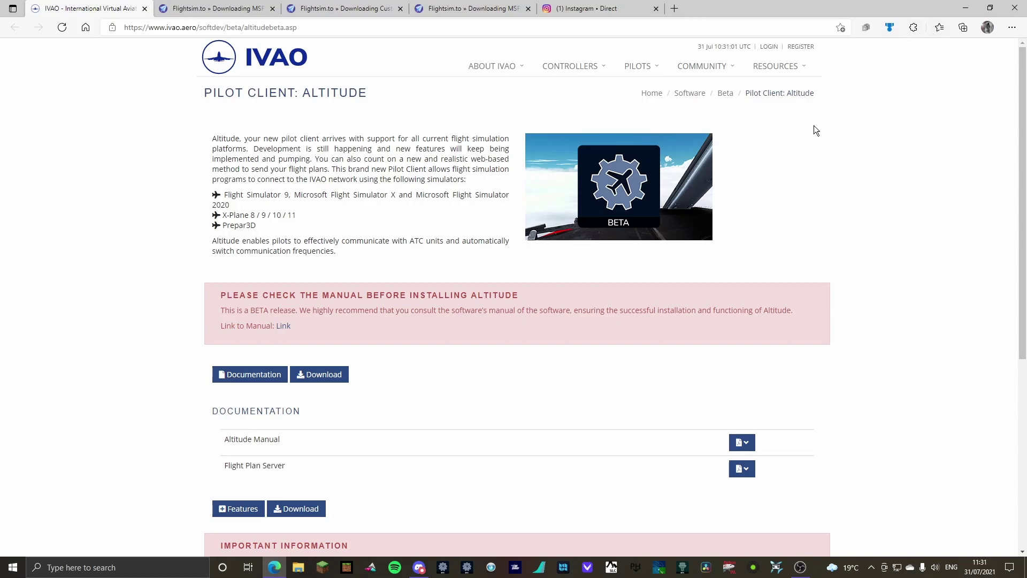
pyautogui.scroll(-6, 760, 211)
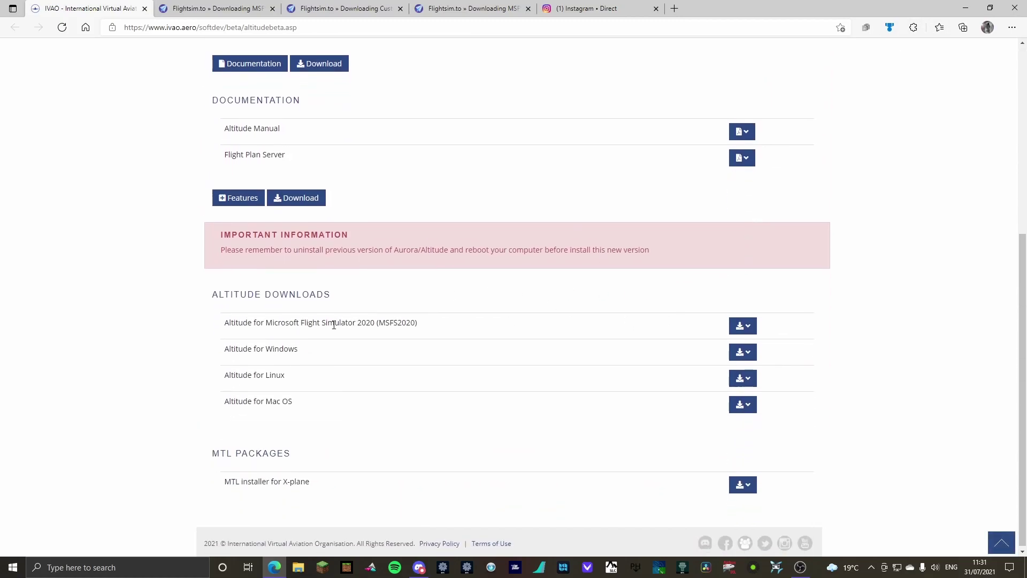
pyautogui.moveTo(223, 323); pyautogui.dragTo(419, 322)
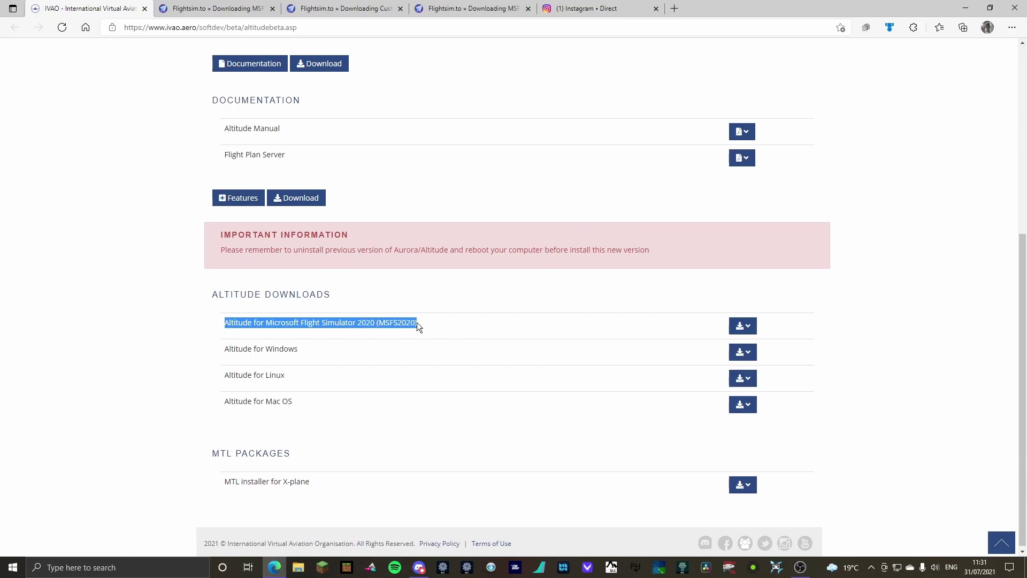
pyautogui.click(426, 323)
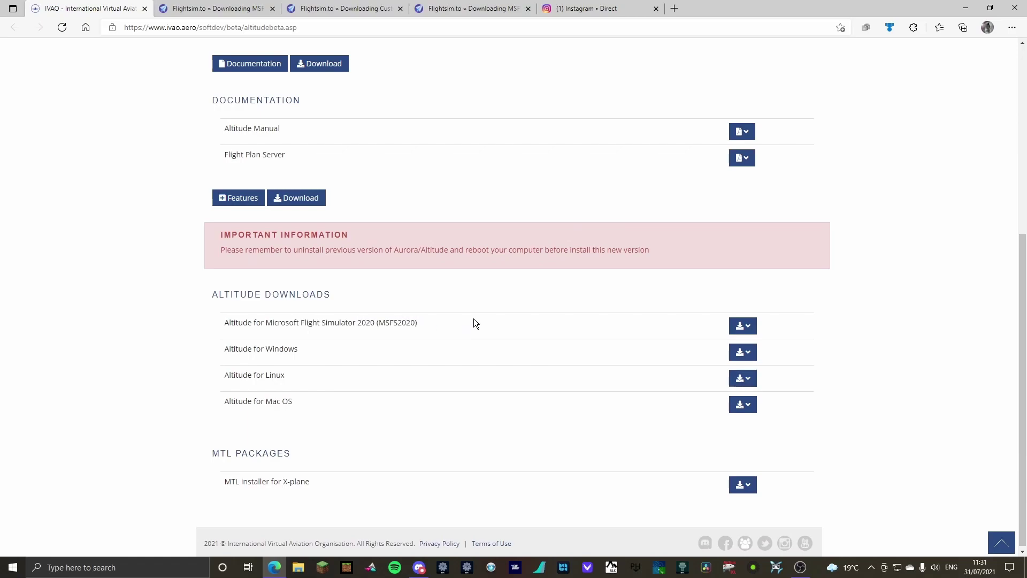
pyautogui.click(743, 327)
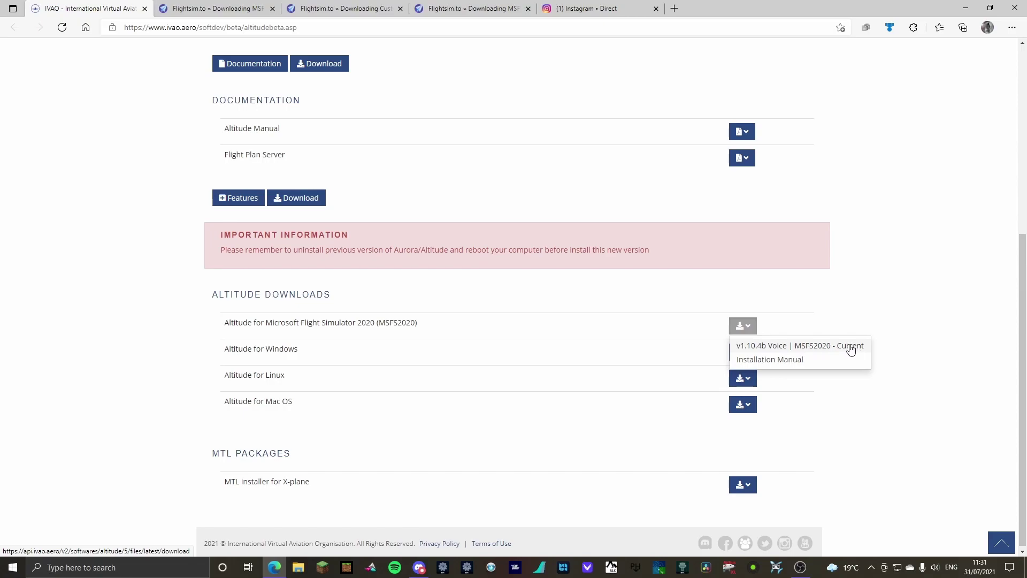
pyautogui.click(805, 351)
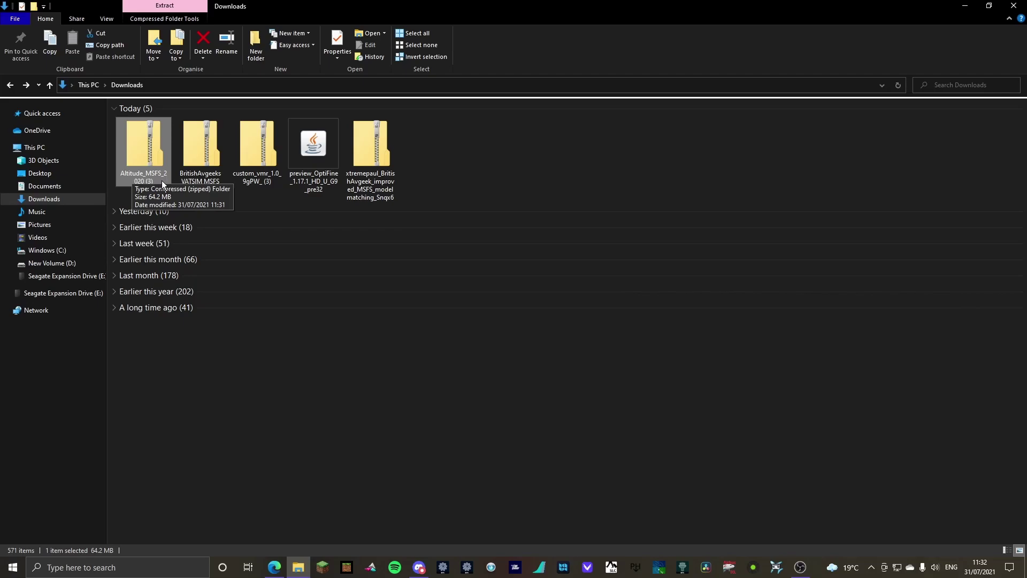
# Extract Altitude_MSFS_2020 (3).zip into a new folder and open it to the IVAO_Pilot_MSFS2020_1.10.4b installer
pyautogui.rightClick(145, 150)
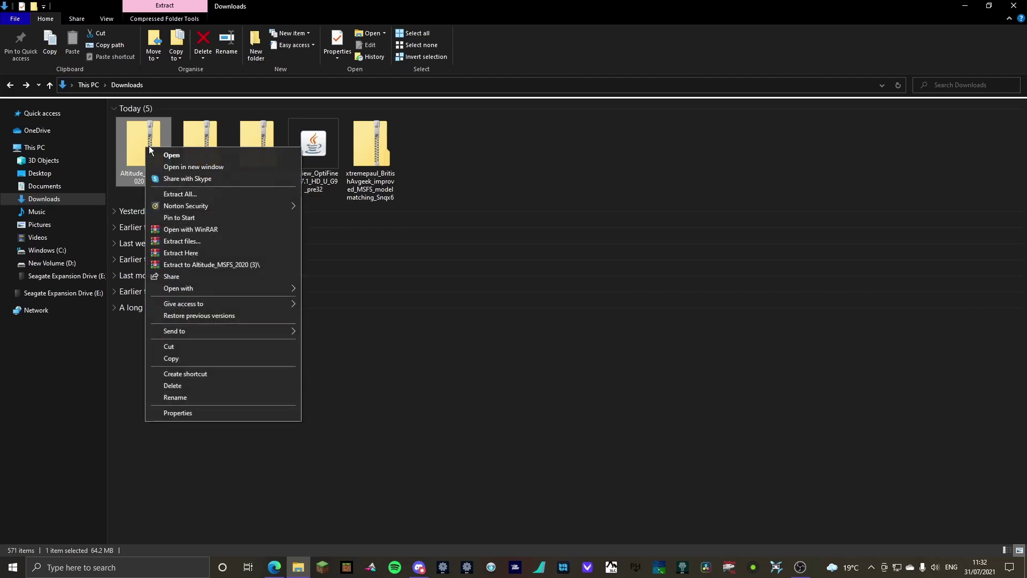
pyautogui.click(184, 239)
pyautogui.click(591, 397)
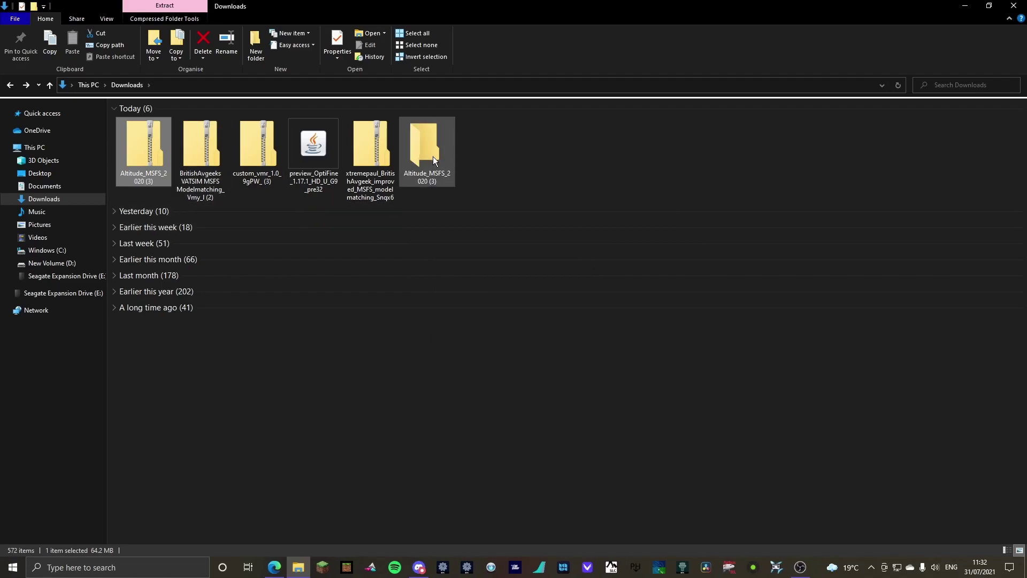
pyautogui.doubleClick(433, 157)
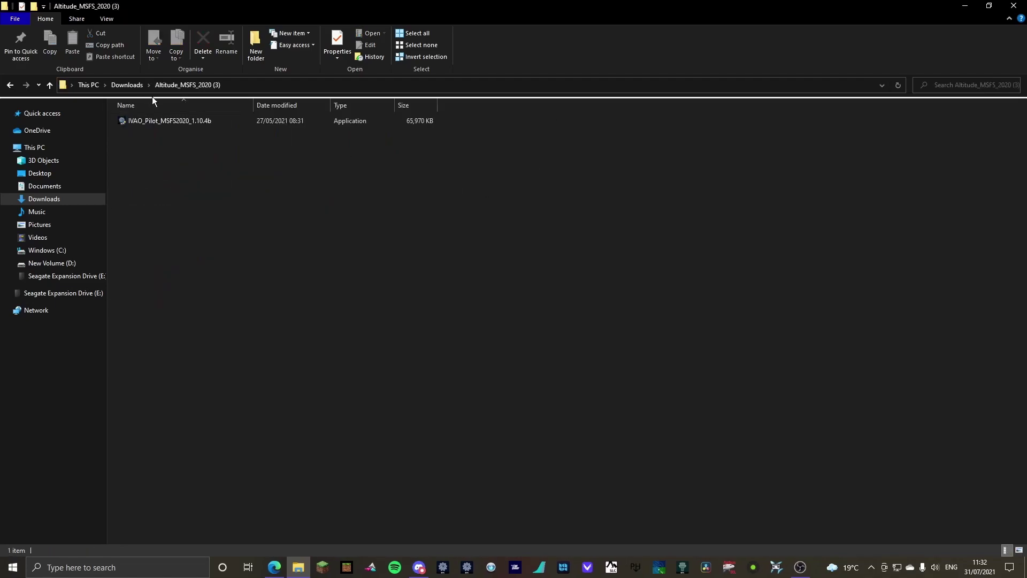
pyautogui.rightClick(222, 120)
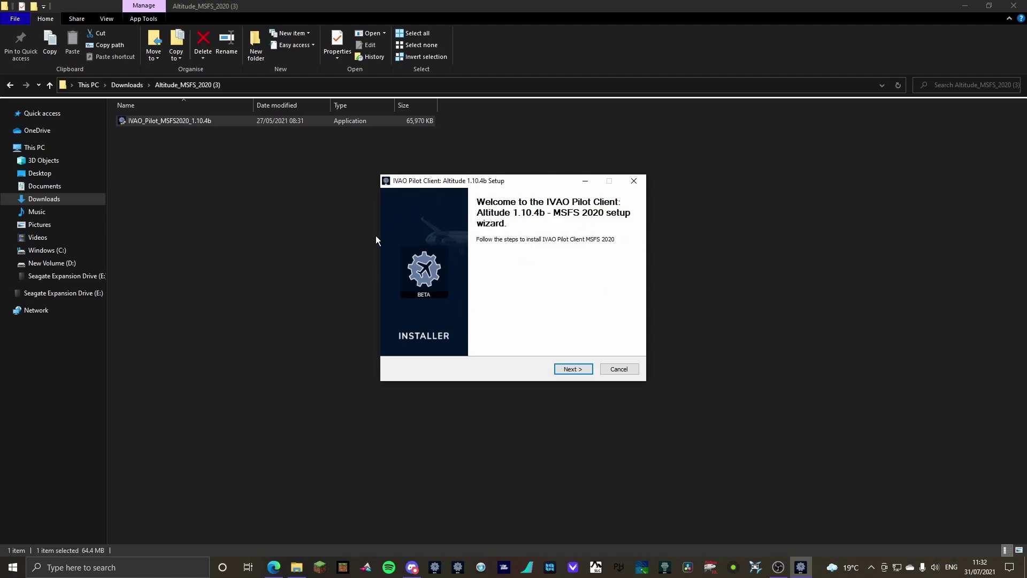
# Accept the license, keep the MSFS content directory, install core components plus MTL library, and finish
pyautogui.click(575, 371)
pyautogui.click(575, 372)
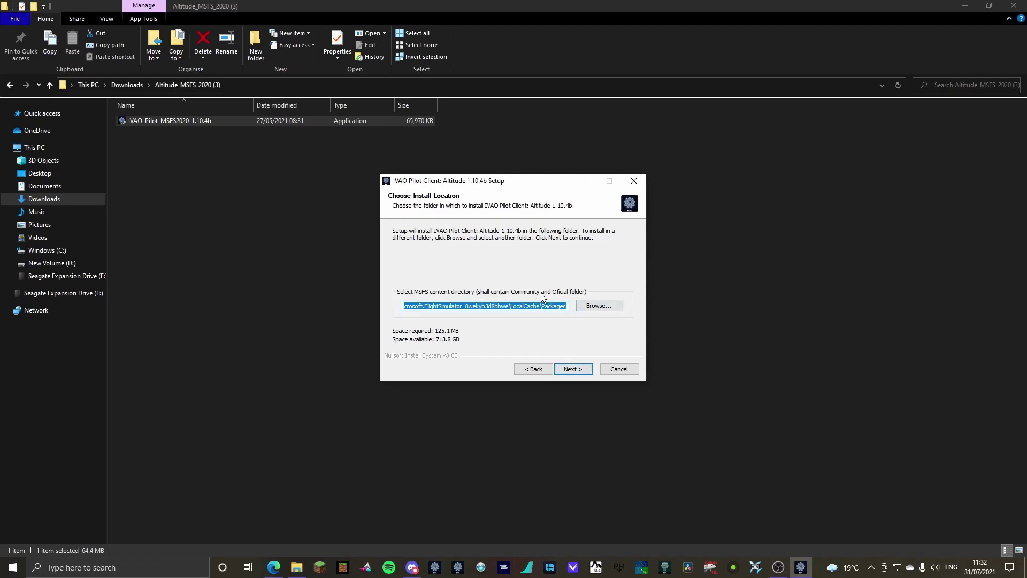
pyautogui.click(573, 369)
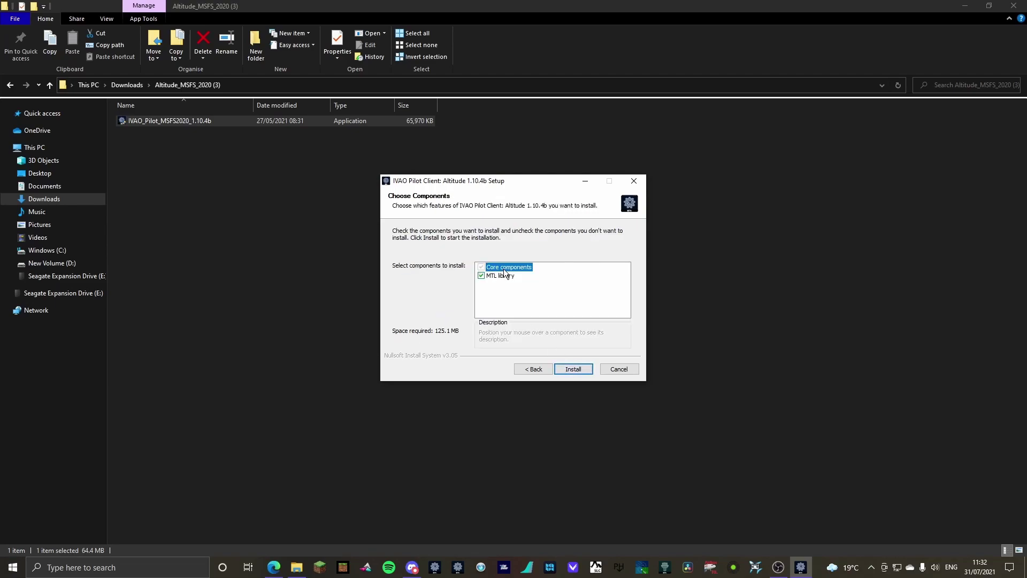
pyautogui.click(578, 370)
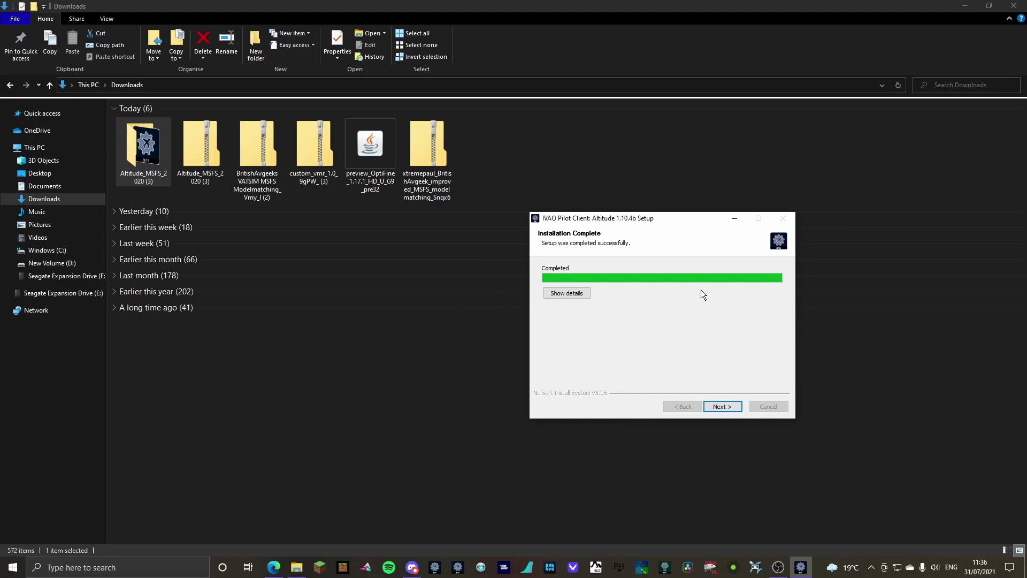
pyautogui.click(724, 407)
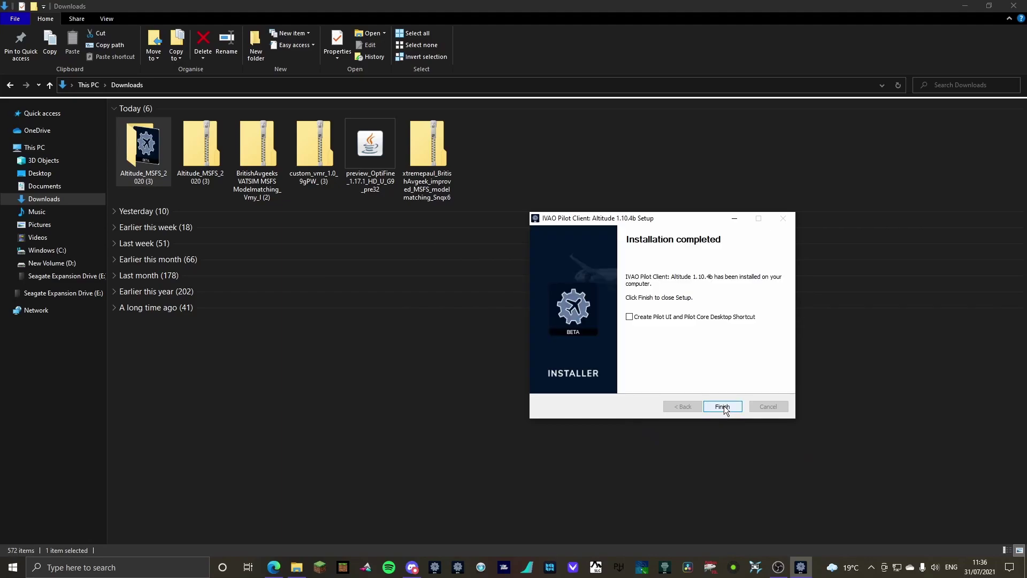
pyautogui.click(723, 407)
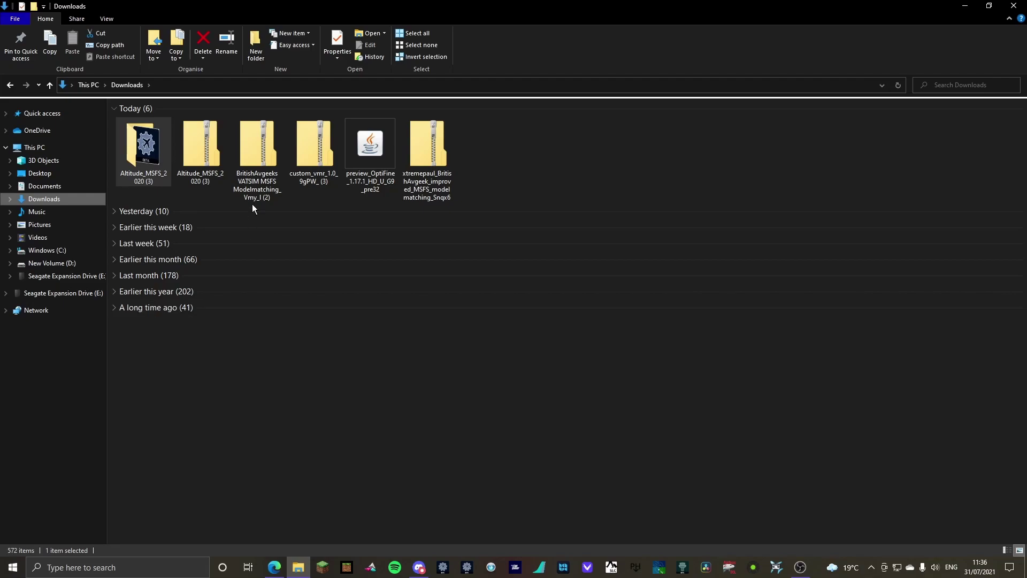
# Extract the BritishAvgeeks and custom_vmr model-matching zips into Downloads with WinRAR
pyautogui.click(255, 149)
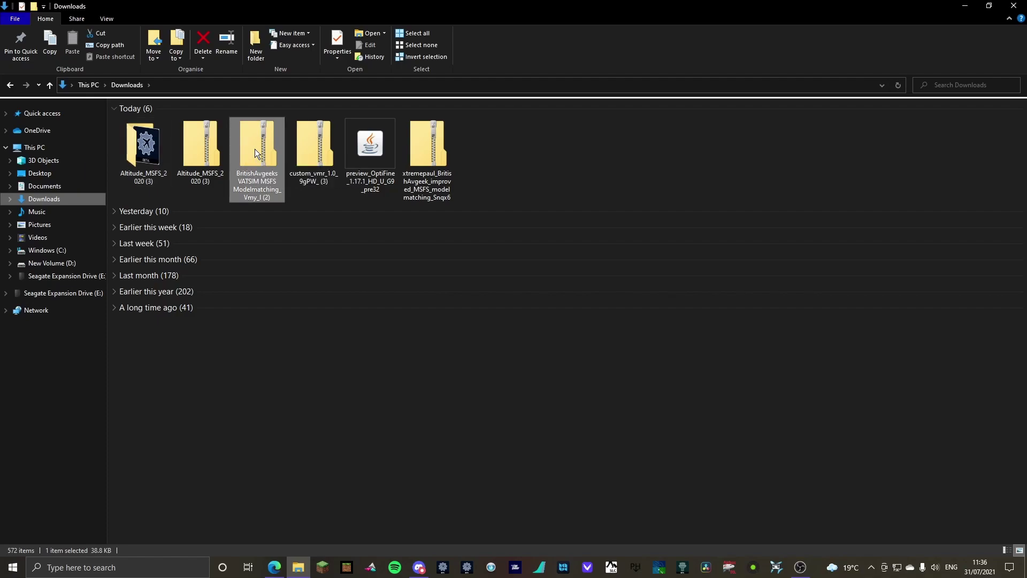
pyautogui.rightClick(255, 149)
pyautogui.click(303, 243)
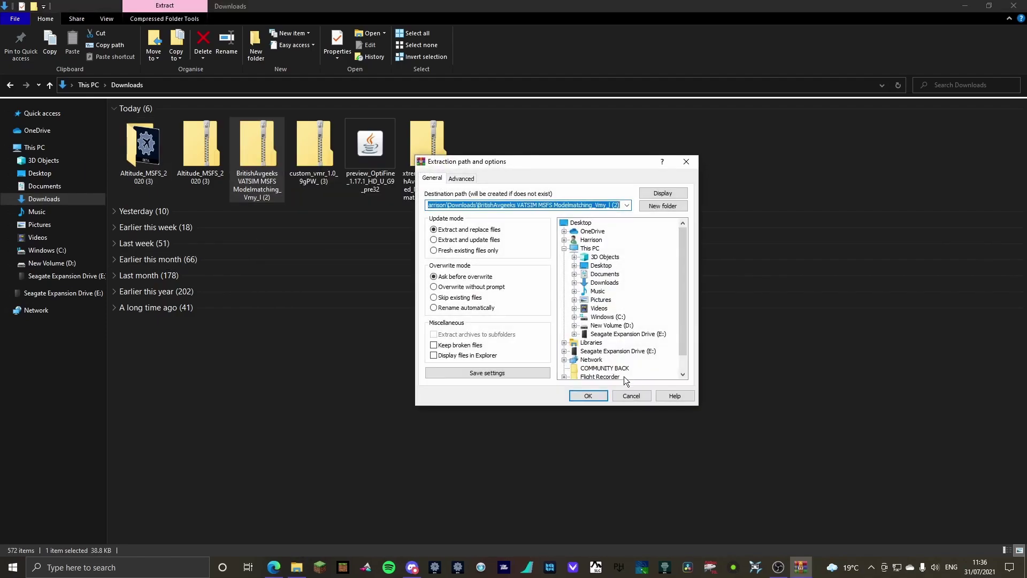
pyautogui.click(590, 396)
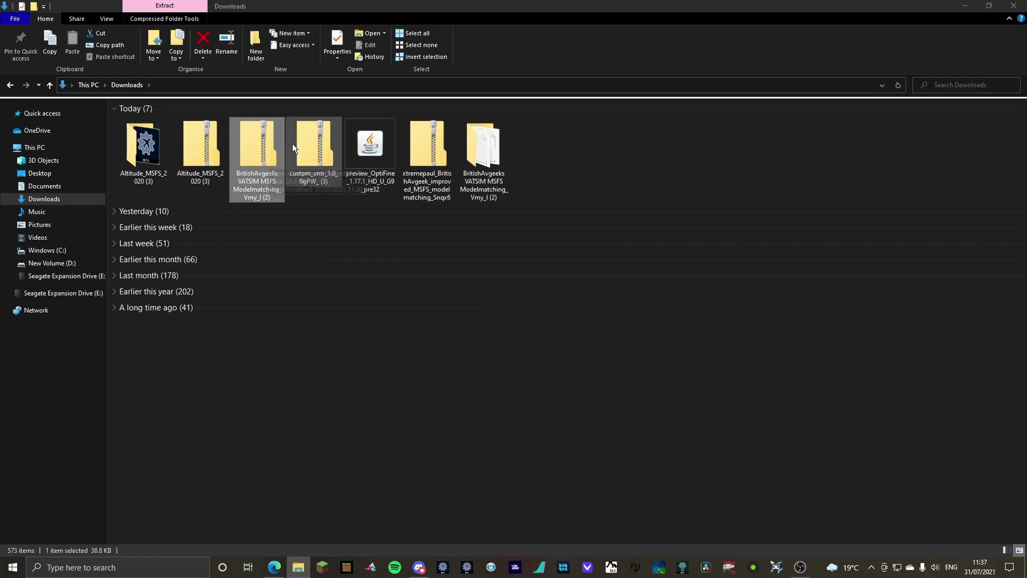
pyautogui.rightClick(310, 152)
pyautogui.click(358, 246)
pyautogui.click(592, 400)
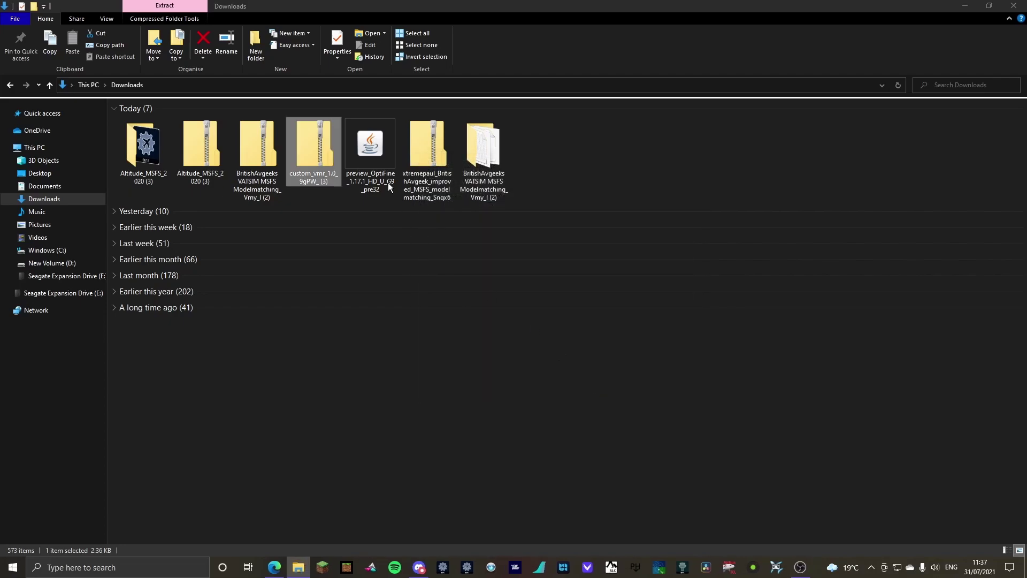
# Extract the xtremepaul model-matching zip, choosing 'Yes to All' to overwrite existing files
pyautogui.click(425, 143)
pyautogui.rightClick(425, 143)
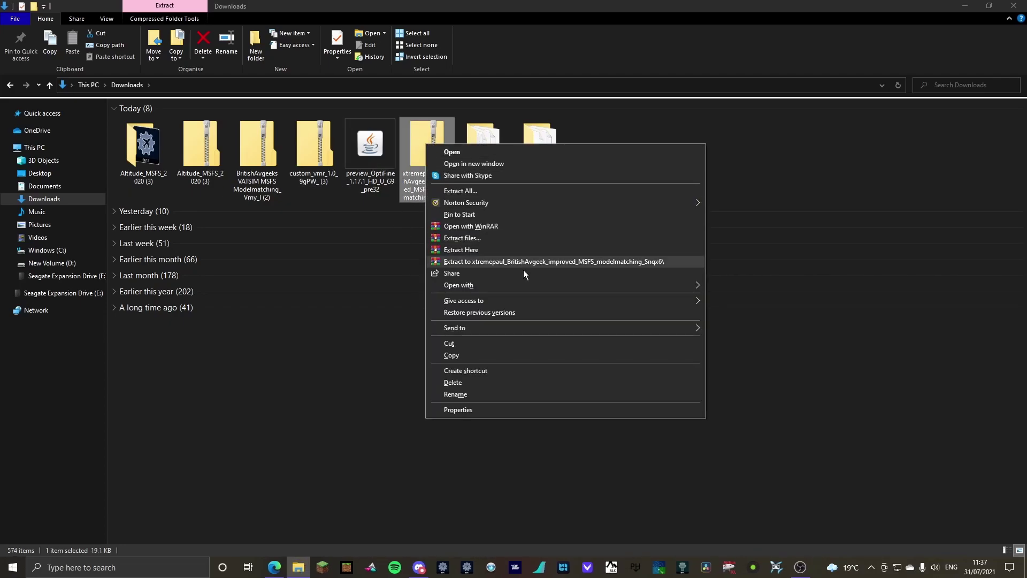
pyautogui.click(497, 240)
pyautogui.click(588, 397)
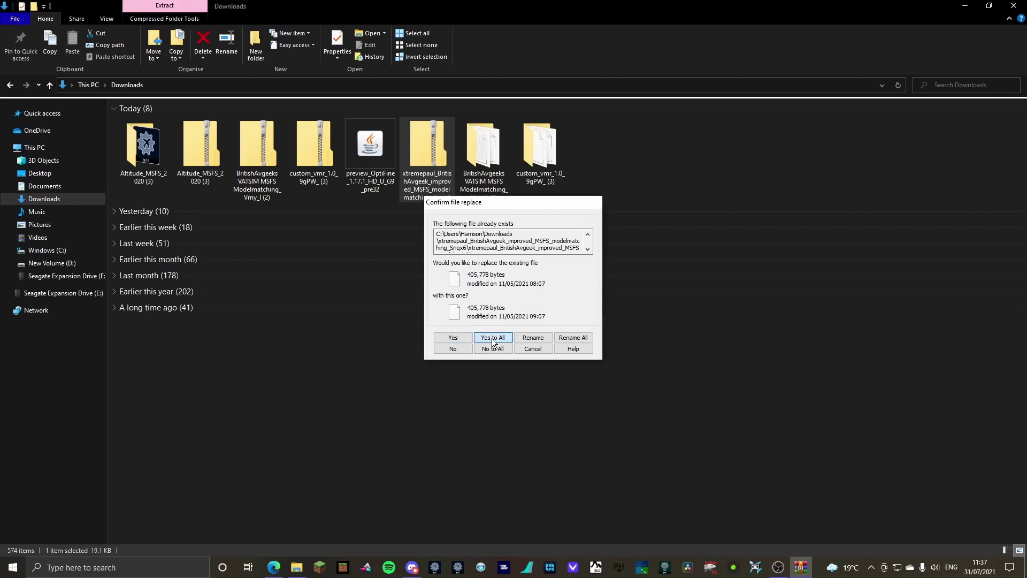
pyautogui.click(493, 338)
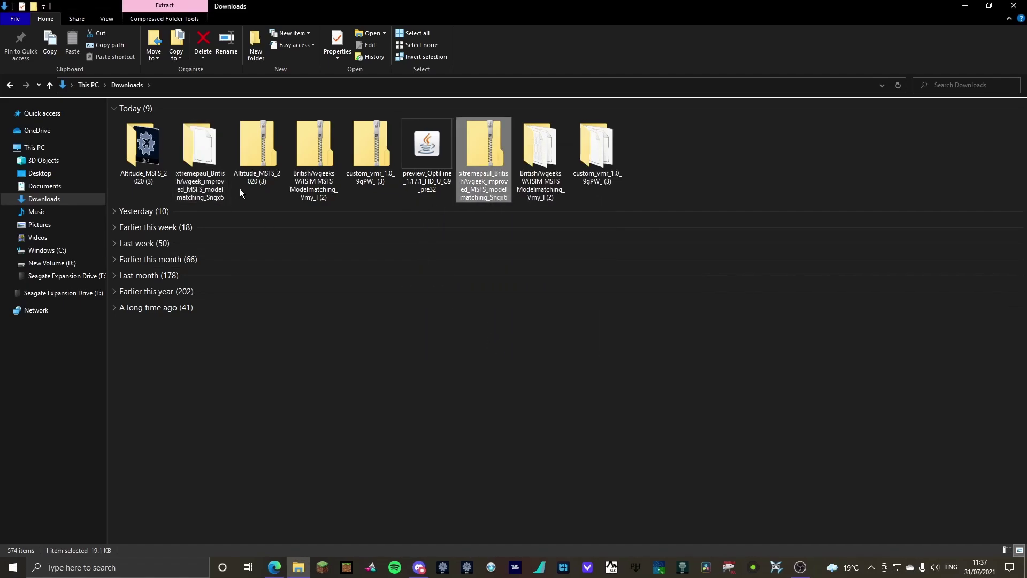
# Inspect the extracted xtremepaul, custom_vmr and BritishAvgeeks folders, including STANDARD EDITION, ending in BritishAvgeeks
pyautogui.doubleClick(209, 182)
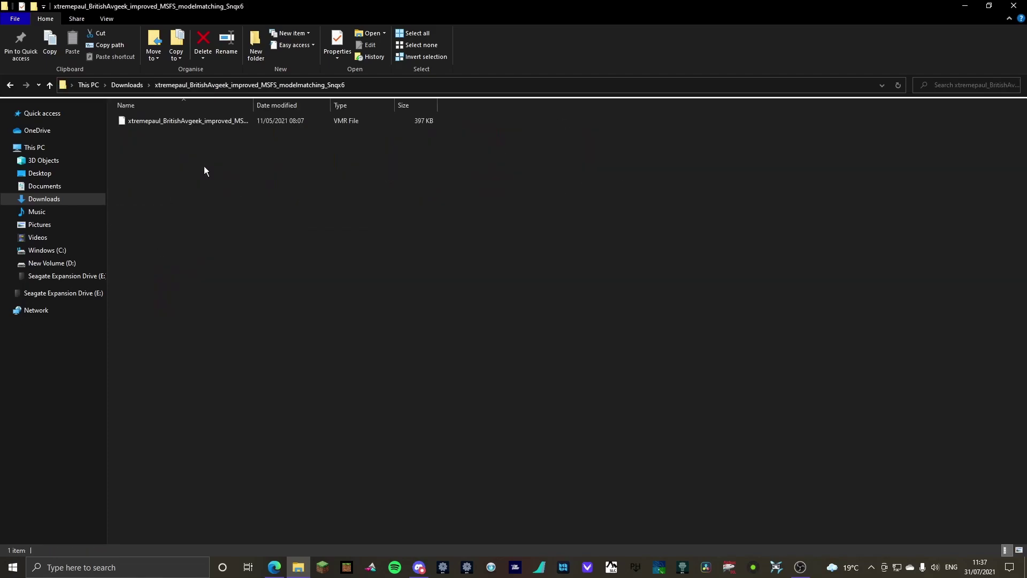
pyautogui.click(10, 84)
pyautogui.doubleClick(268, 150)
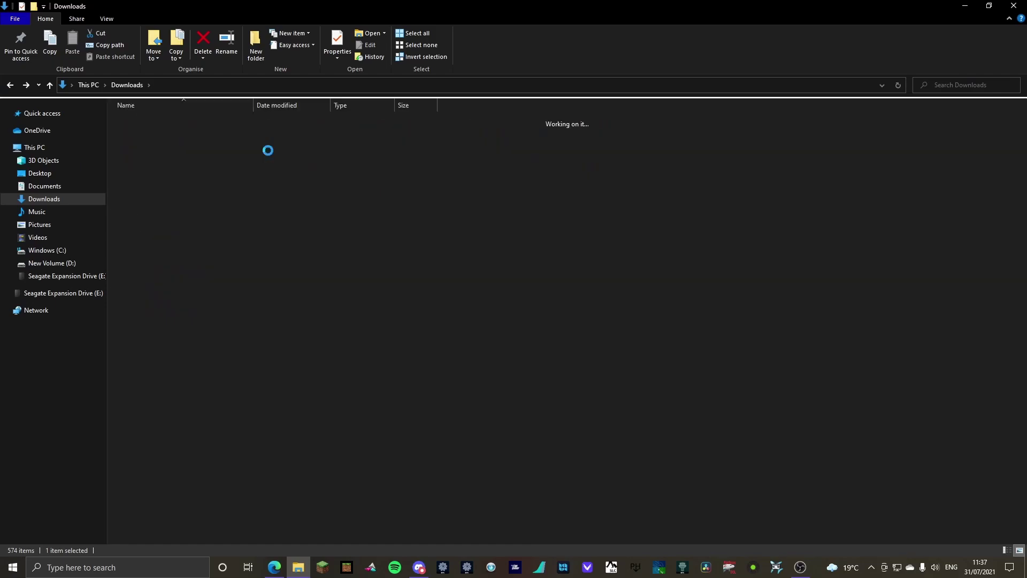
pyautogui.click(10, 84)
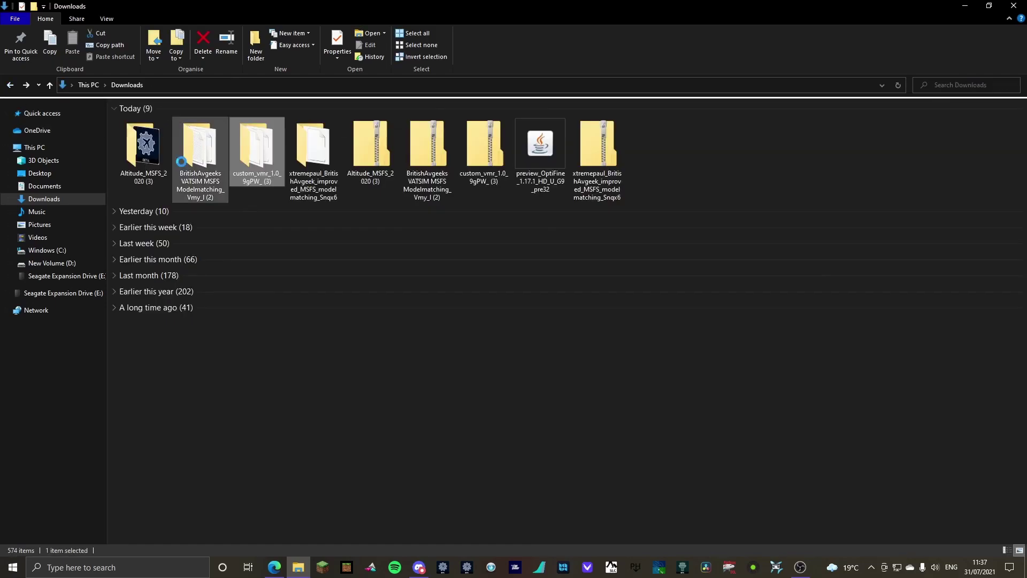
pyautogui.doubleClick(178, 151)
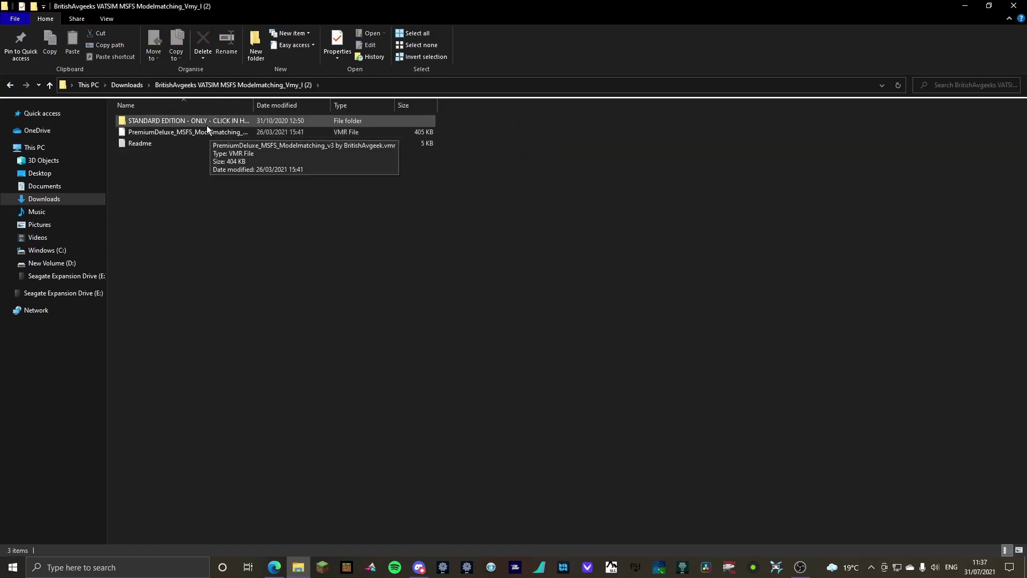
pyautogui.click(198, 121)
pyautogui.doubleClick(198, 120)
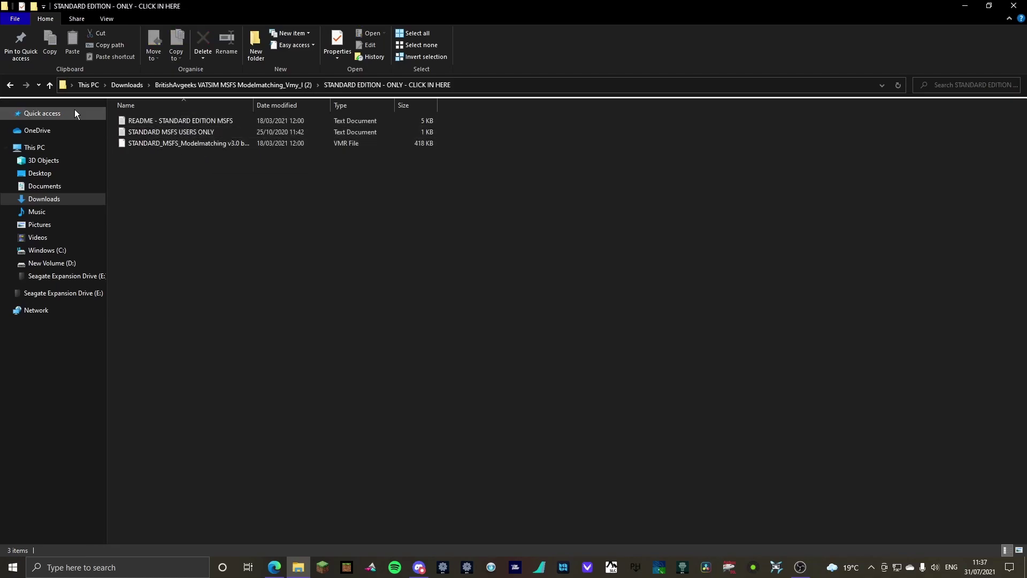
pyautogui.click(10, 86)
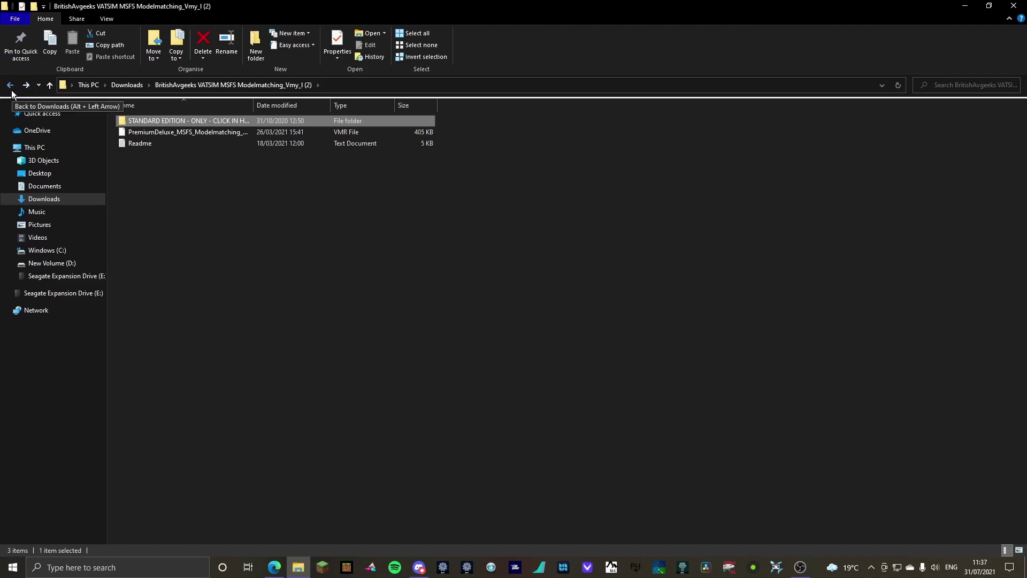
# Open a second Explorer window on the right showing Documents\vPilot Files with its three VMR files
pyautogui.rightClick(298, 568)
pyautogui.click(276, 511)
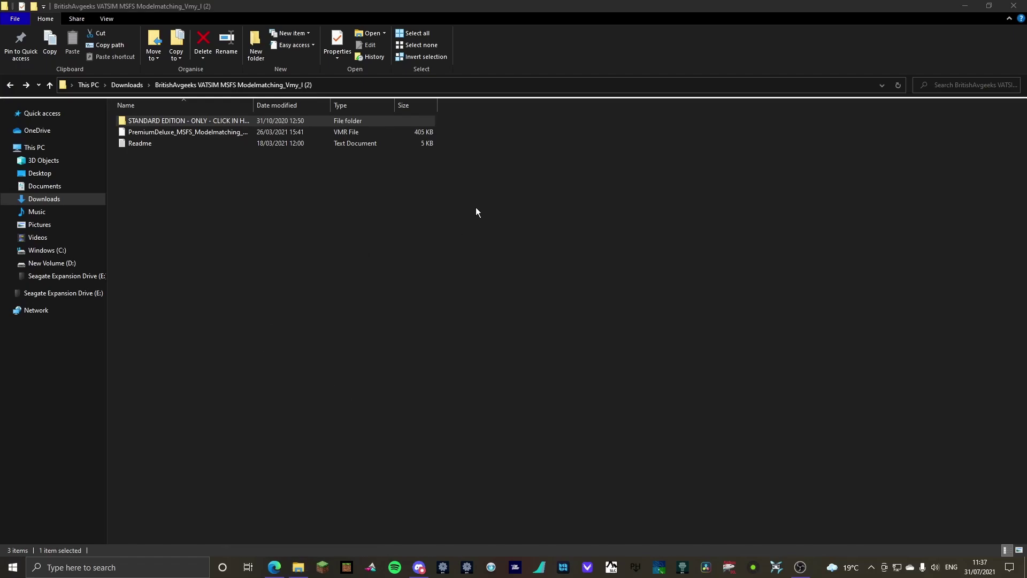
pyautogui.moveTo(567, 6); pyautogui.dragTo(715, 82)
pyautogui.click(534, 269)
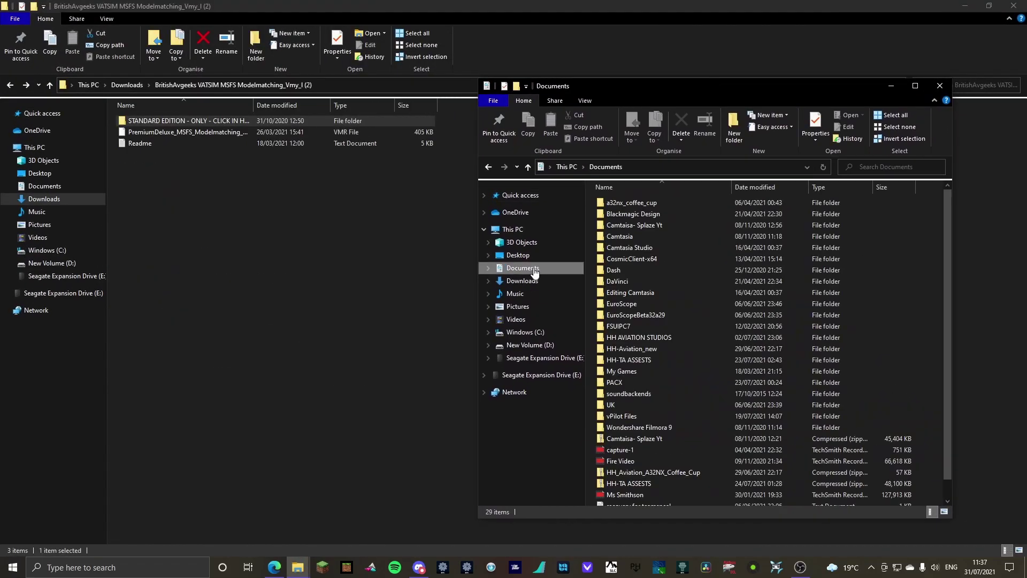
pyautogui.doubleClick(635, 417)
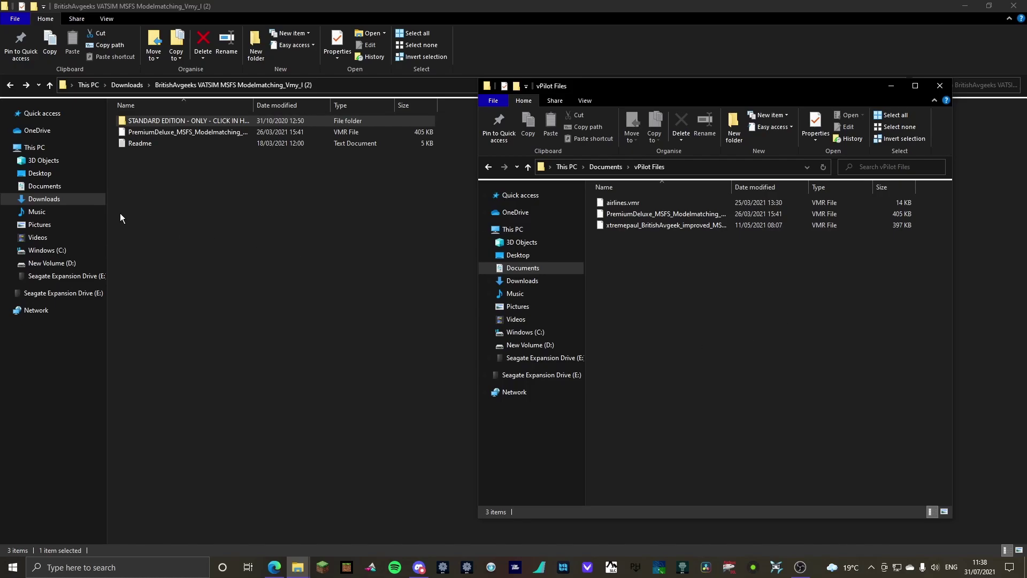
# In the left window, browse Downloads into the extracted BritishAvgeeks folder and its STANDARD EDITION subfolder
pyautogui.click(72, 198)
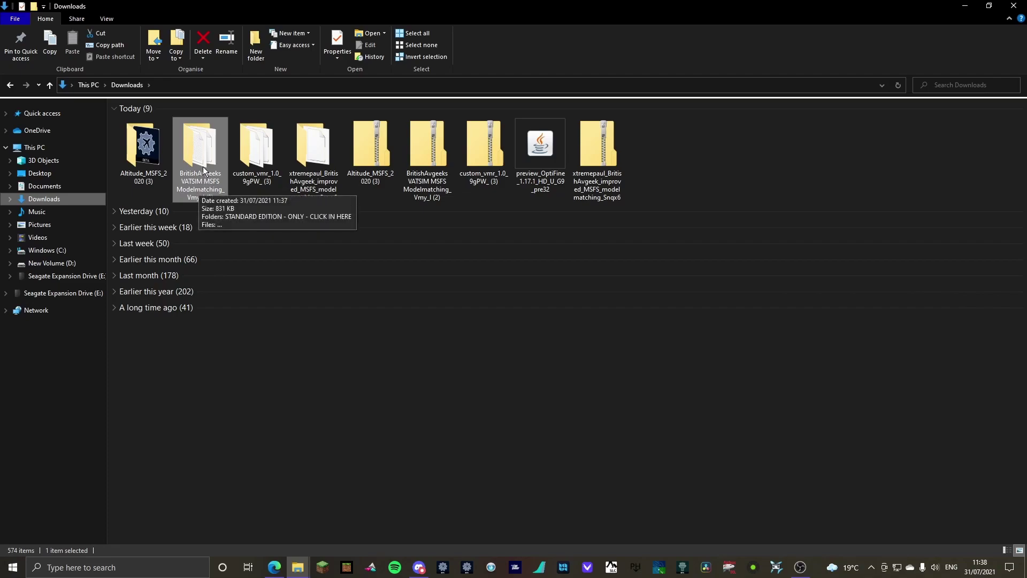
pyautogui.doubleClick(203, 161)
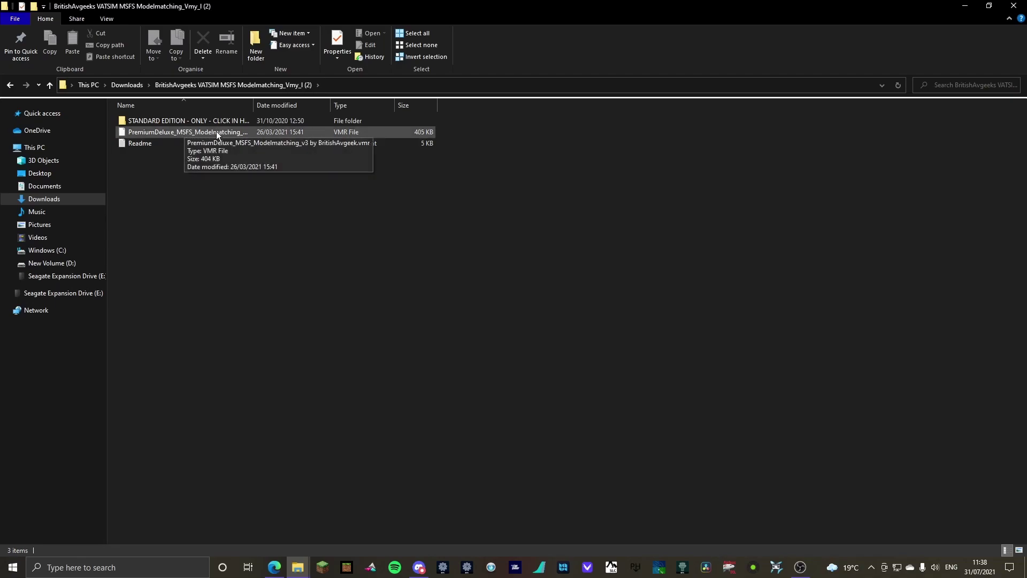
pyautogui.doubleClick(192, 121)
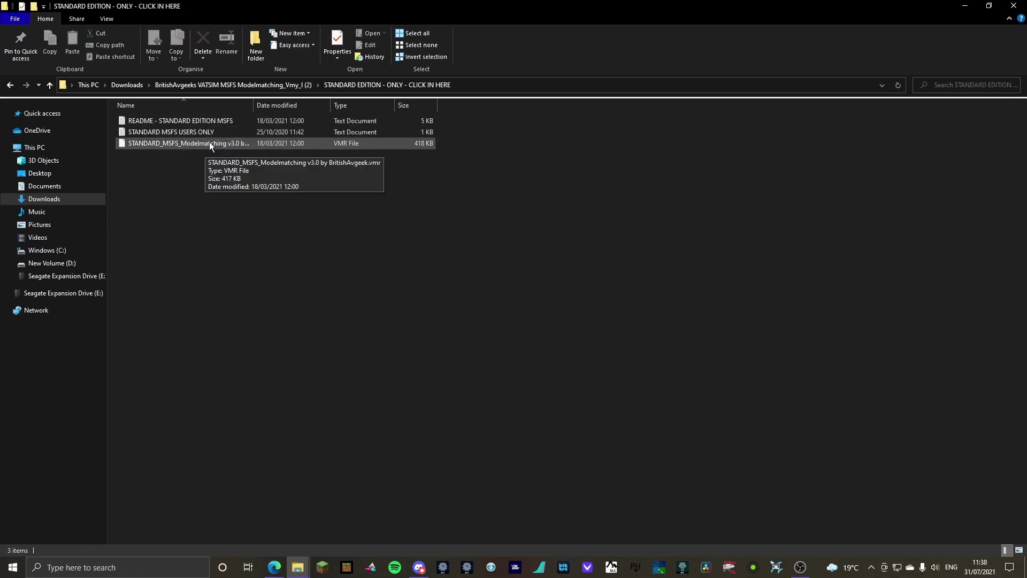
pyautogui.click(9, 85)
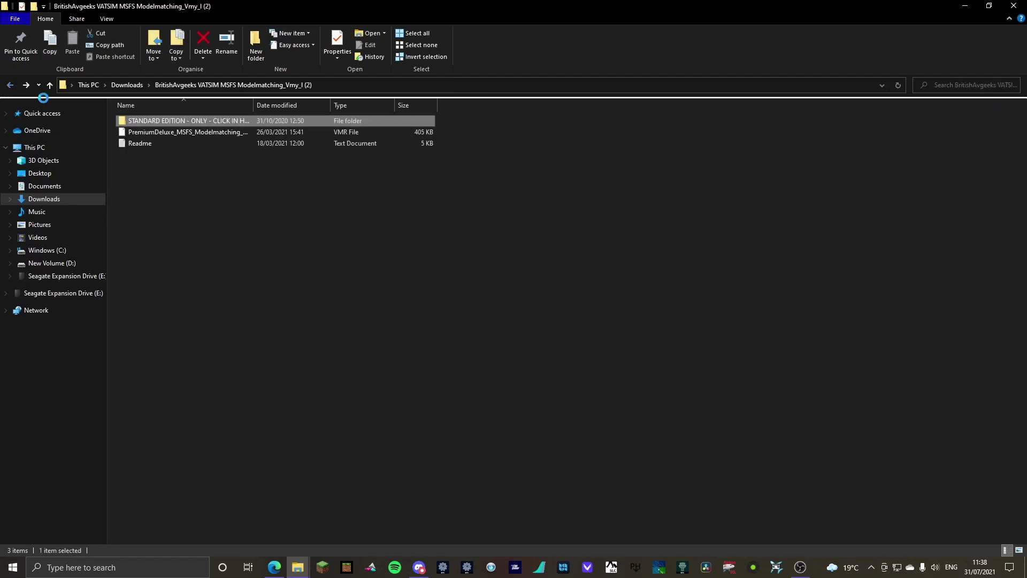
# Move the PremiumDeluxe VMR into vPilot Files, replacing the existing copy, then go back to Downloads
pyautogui.moveTo(298, 567)
pyautogui.click(354, 514)
pyautogui.moveTo(270, 134); pyautogui.dragTo(740, 302)
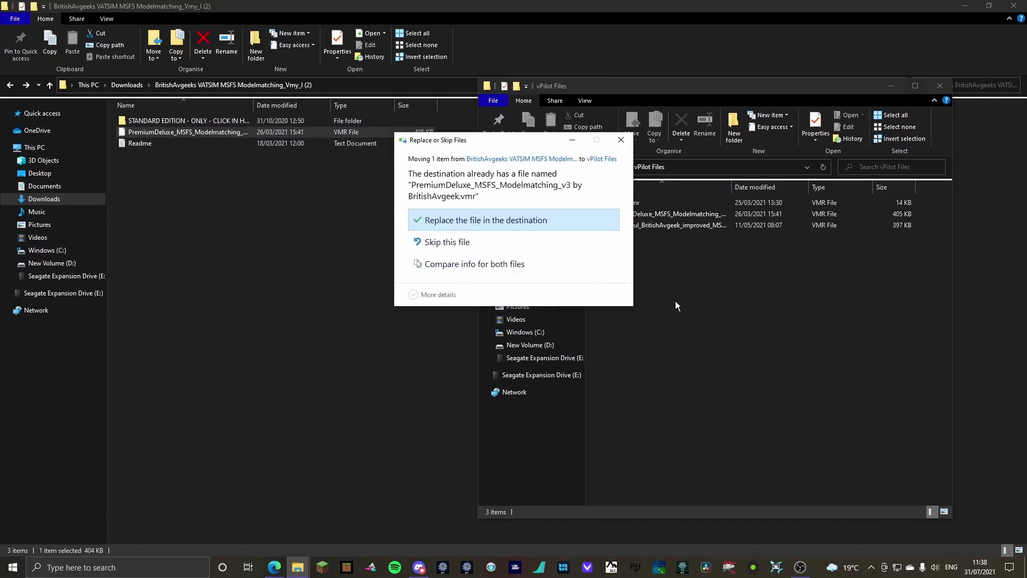
pyautogui.click(474, 224)
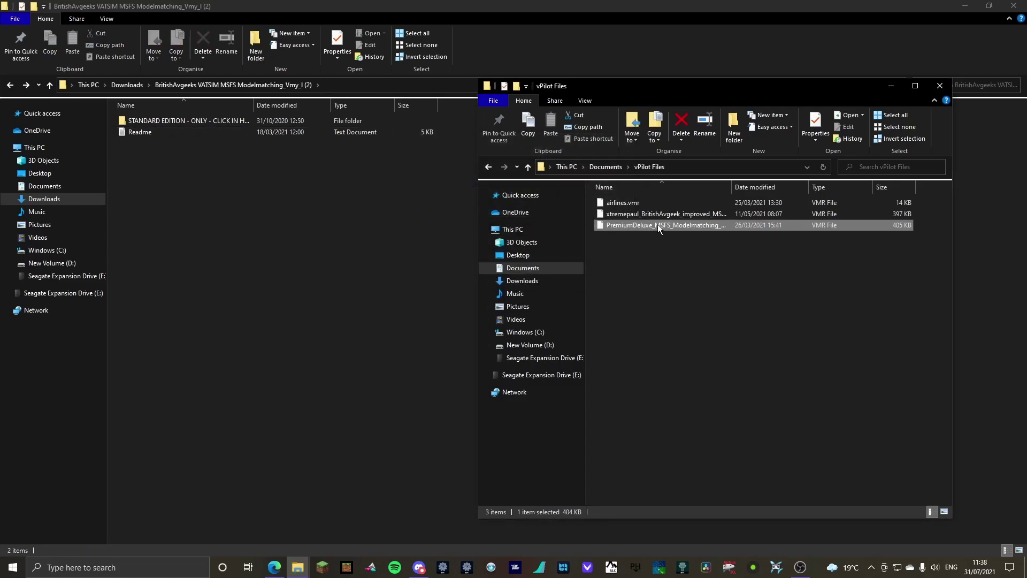
pyautogui.click(9, 85)
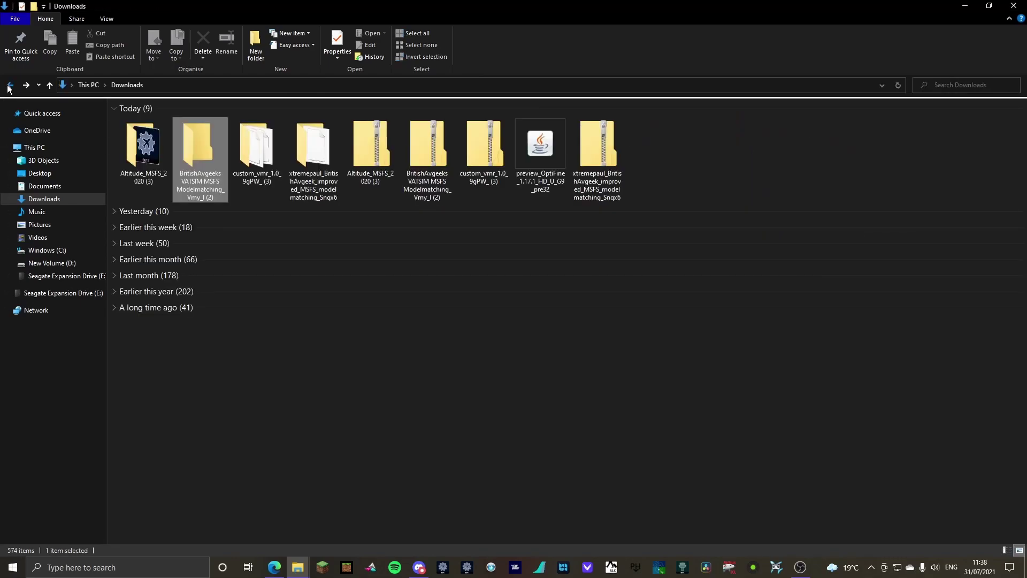
# Move the xtremepaul VMR from its extracted folder into vPilot Files, replacing the older copy
pyautogui.doubleClick(321, 160)
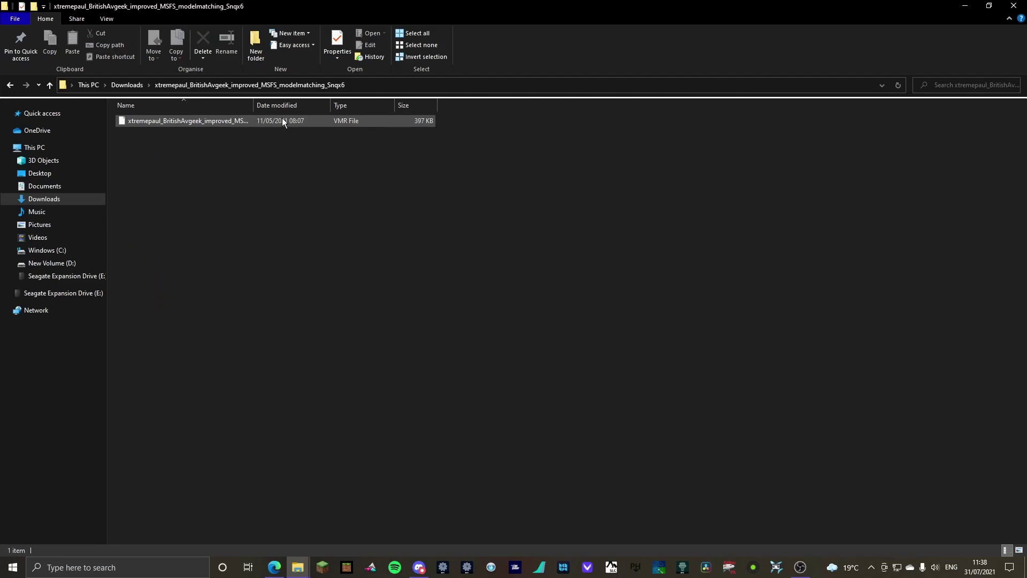
pyautogui.moveTo(298, 566)
pyautogui.click(357, 516)
pyautogui.moveTo(257, 123); pyautogui.dragTo(700, 257)
pyautogui.click(489, 209)
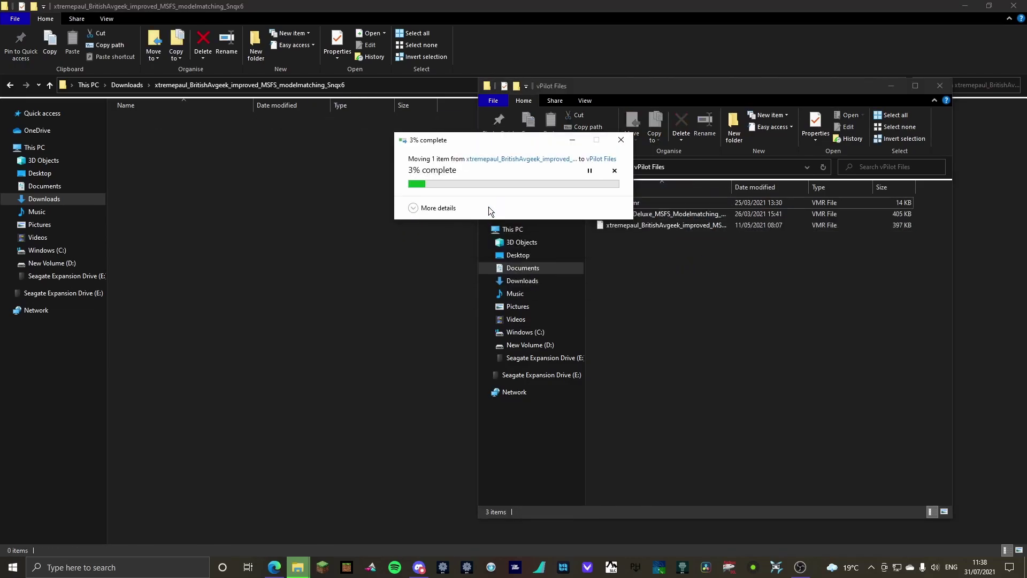
pyautogui.click(8, 86)
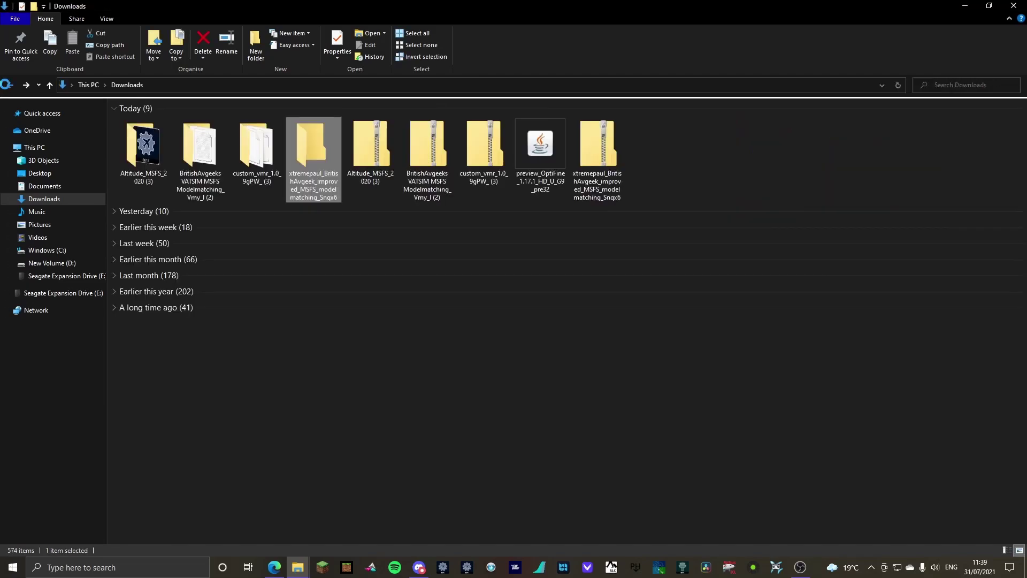
# Move defaults.vmr and airlines.vmr from custom_vmr into vPilot Files, replacing the old airlines.vmr
pyautogui.press('Return')
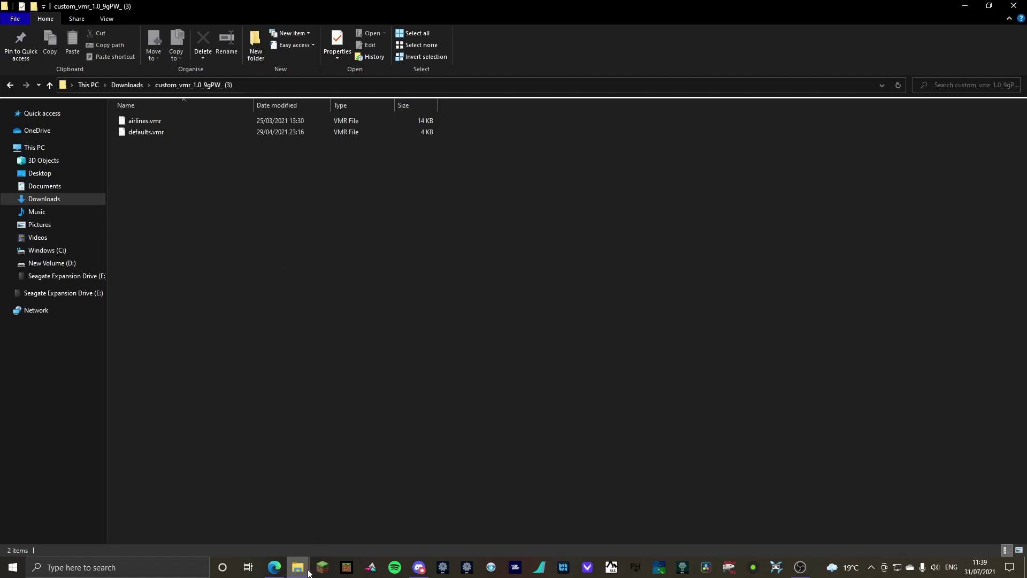
pyautogui.moveTo(297, 567)
pyautogui.click(356, 505)
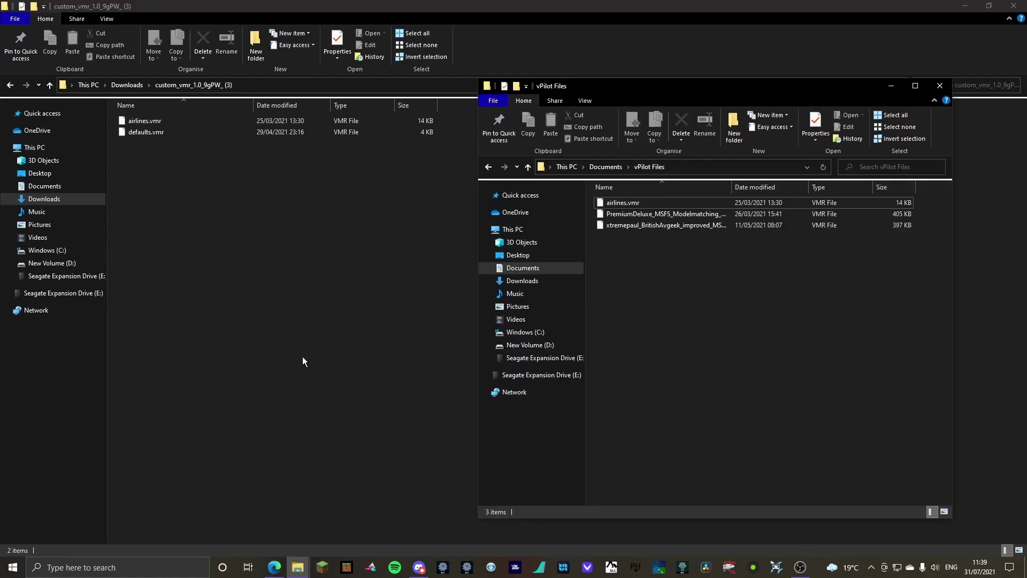
pyautogui.click(185, 133)
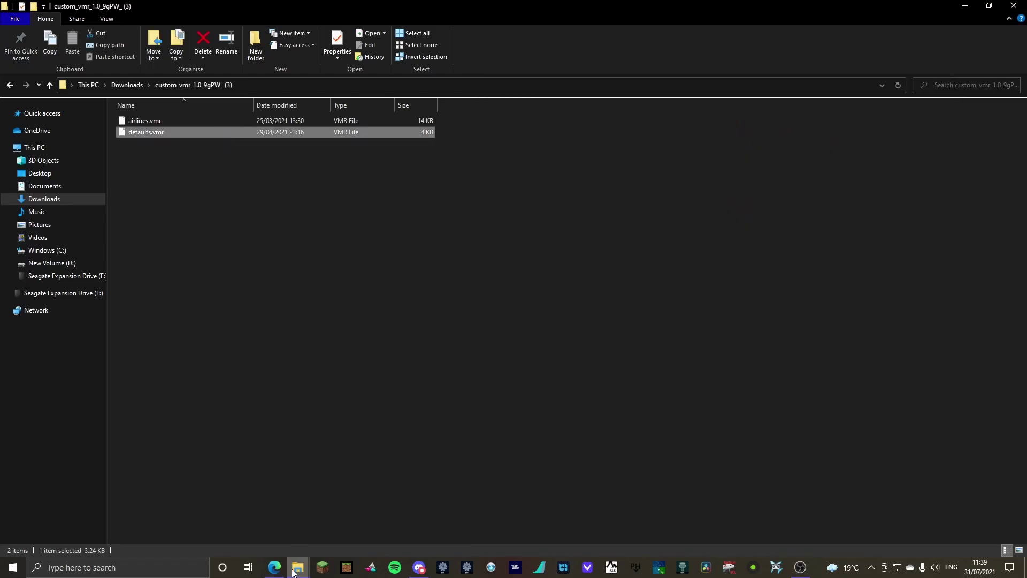
pyautogui.moveTo(294, 572)
pyautogui.click(381, 528)
pyautogui.moveTo(213, 132); pyautogui.dragTo(590, 217)
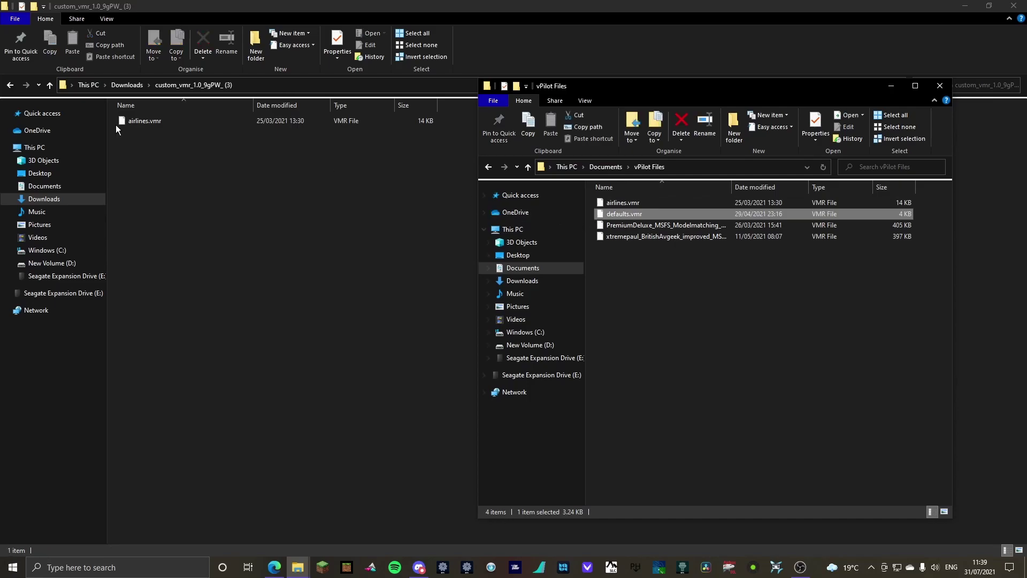
pyautogui.moveTo(148, 121); pyautogui.dragTo(590, 205)
pyautogui.click(491, 202)
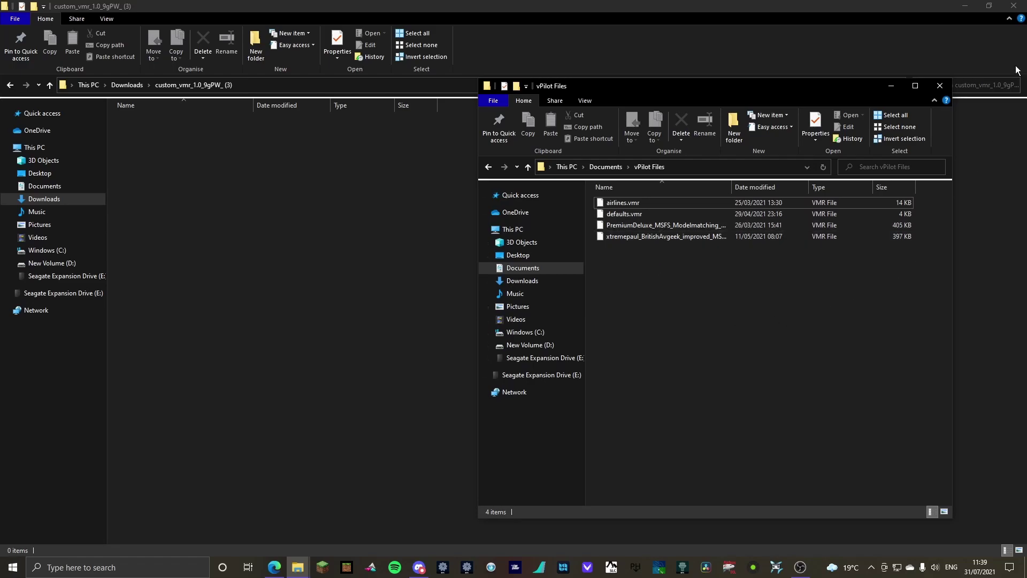
# Close the vPilot Files window and open the Community folder shortcut on the Desktop
pyautogui.click(937, 86)
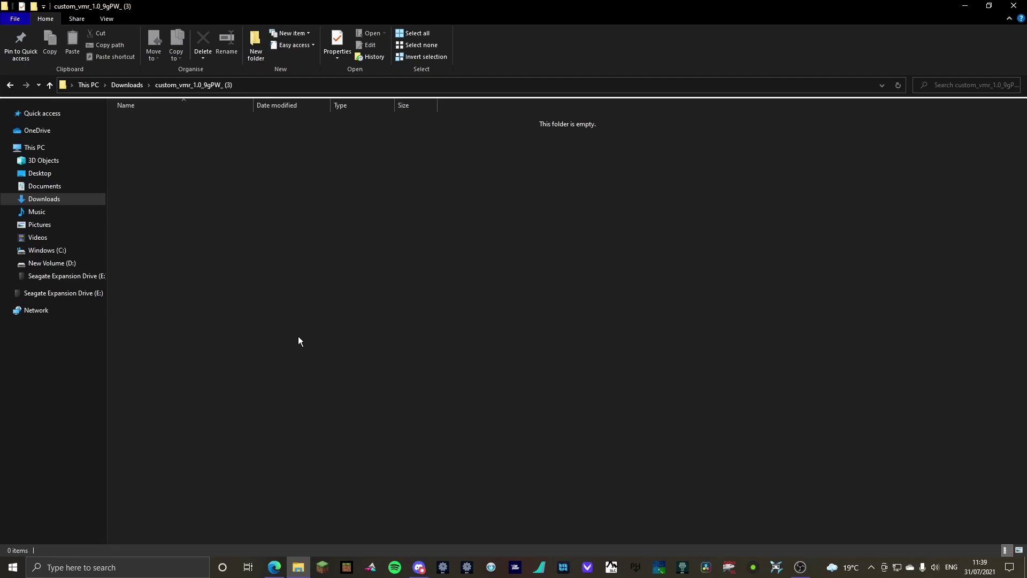
pyautogui.click(72, 172)
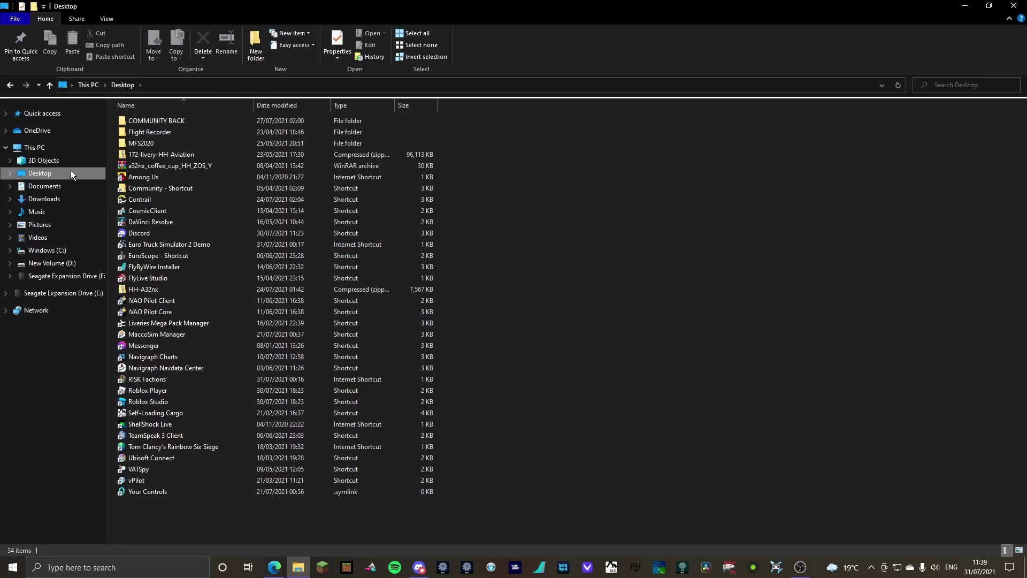
pyautogui.click(165, 188)
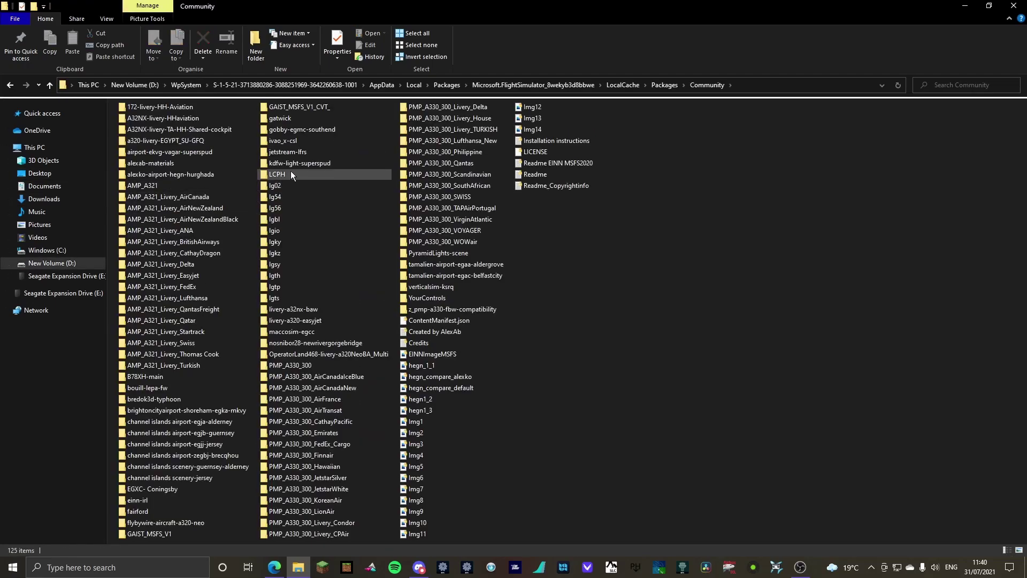
# Search Windows for 'vpil' and run vPilot as administrator
pyautogui.moveTo(309, 140)
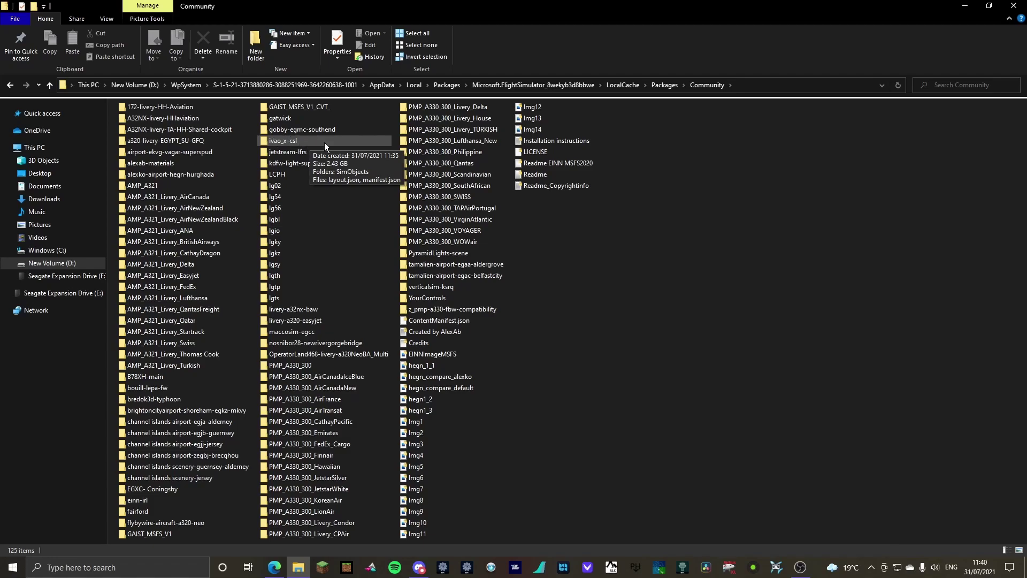
pyautogui.click(99, 568)
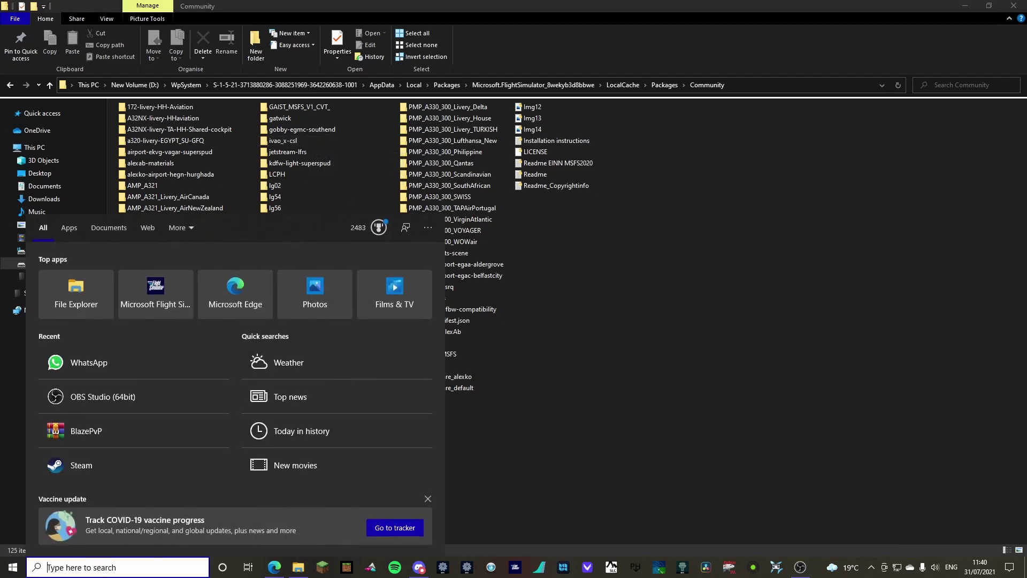
pyautogui.write('v')
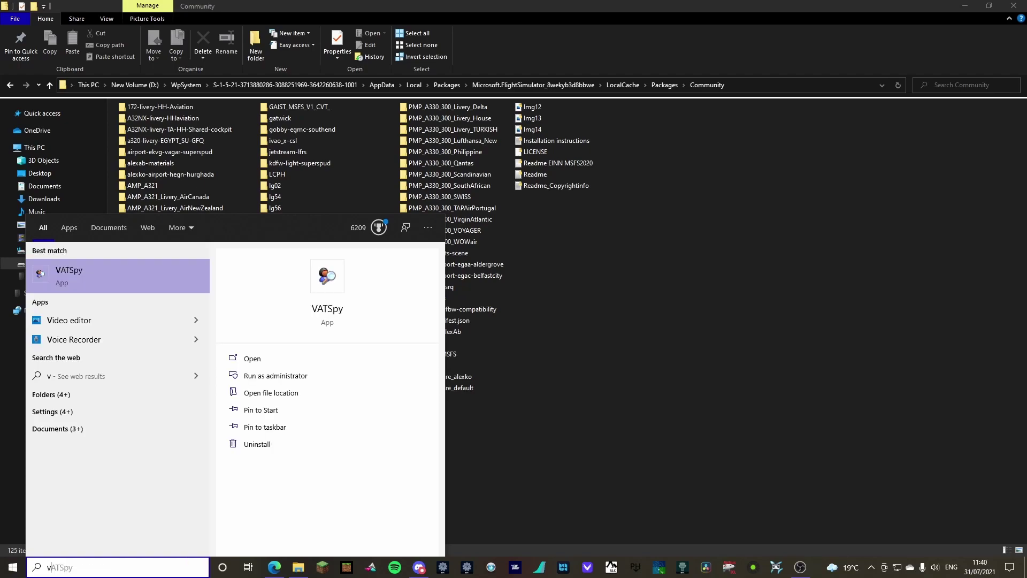
pyautogui.write('pil')
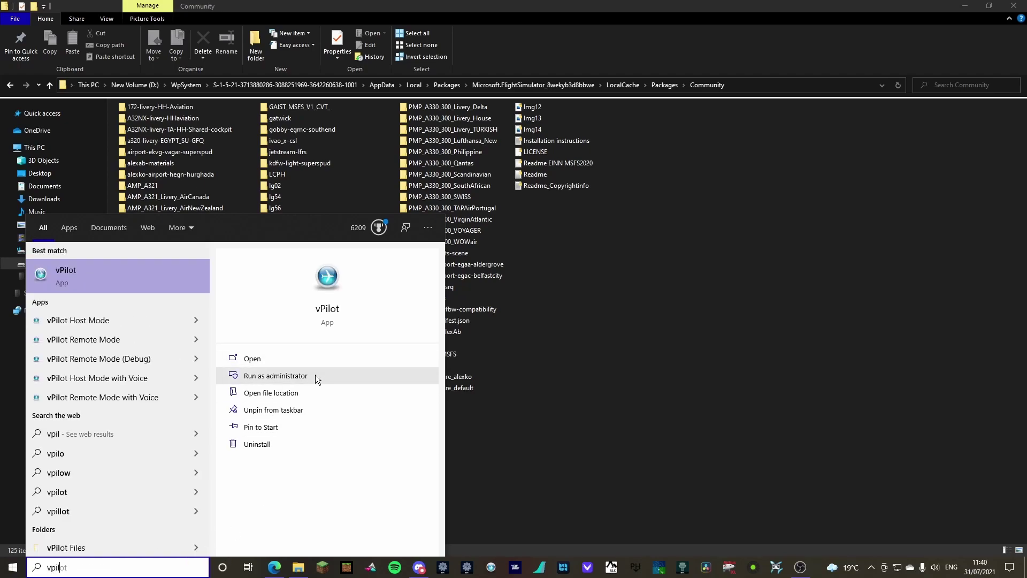
pyautogui.click(313, 375)
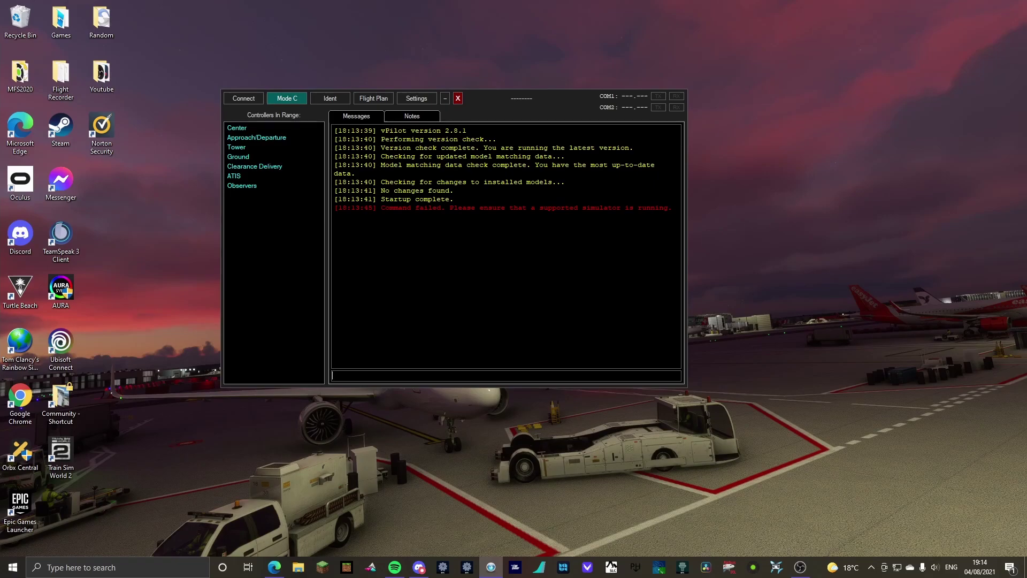
# Go to vPilot Settings > Model Matching (MSFS) > Custom Rules and open Add Custom Rule Set(s)
pyautogui.click(421, 99)
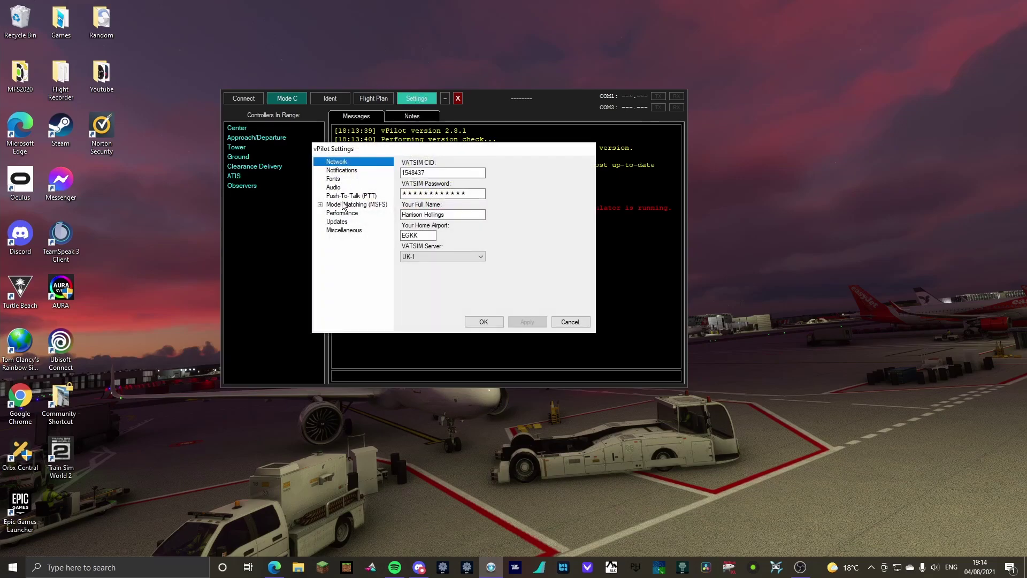
pyautogui.click(338, 207)
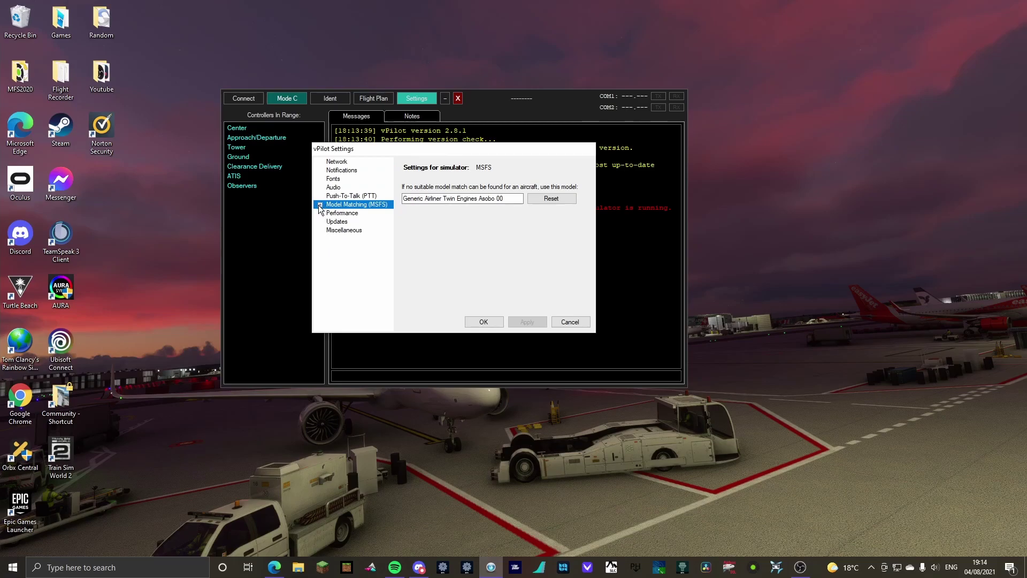
pyautogui.click(319, 205)
pyautogui.click(353, 214)
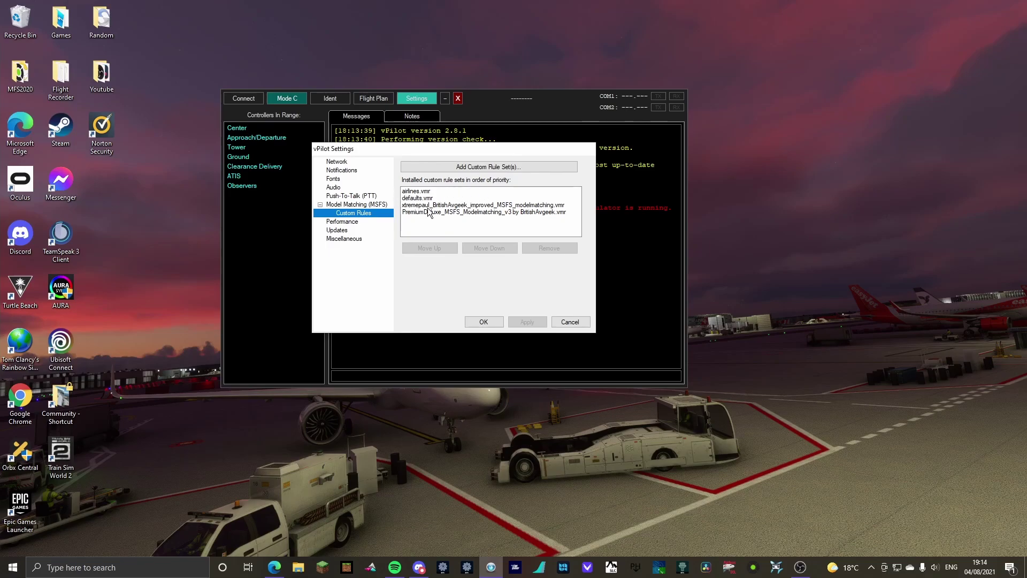
pyautogui.click(465, 167)
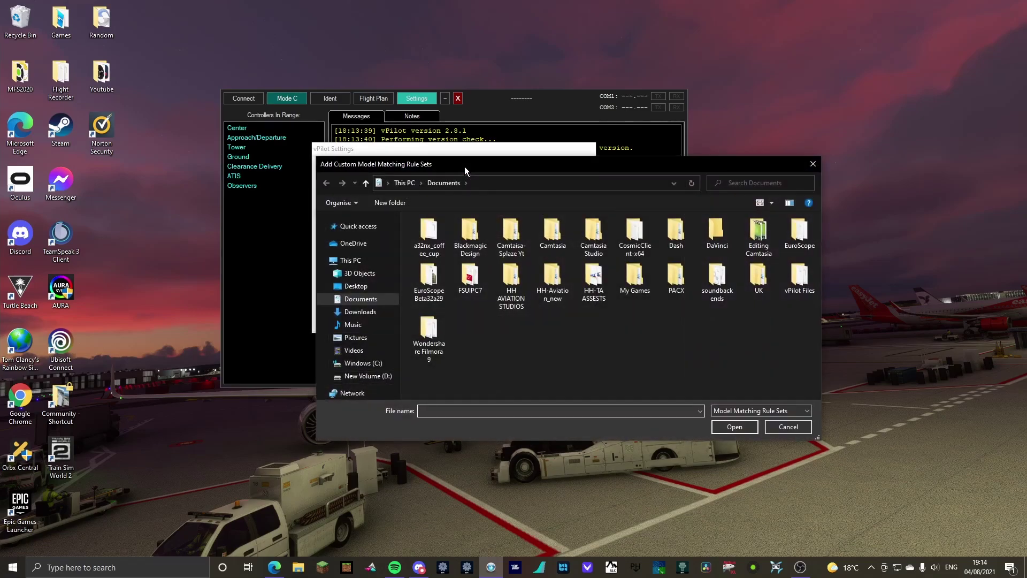
# Add the four .vmr files from Documents > vPilot Files as custom rule sets
pyautogui.click(366, 303)
pyautogui.doubleClick(800, 277)
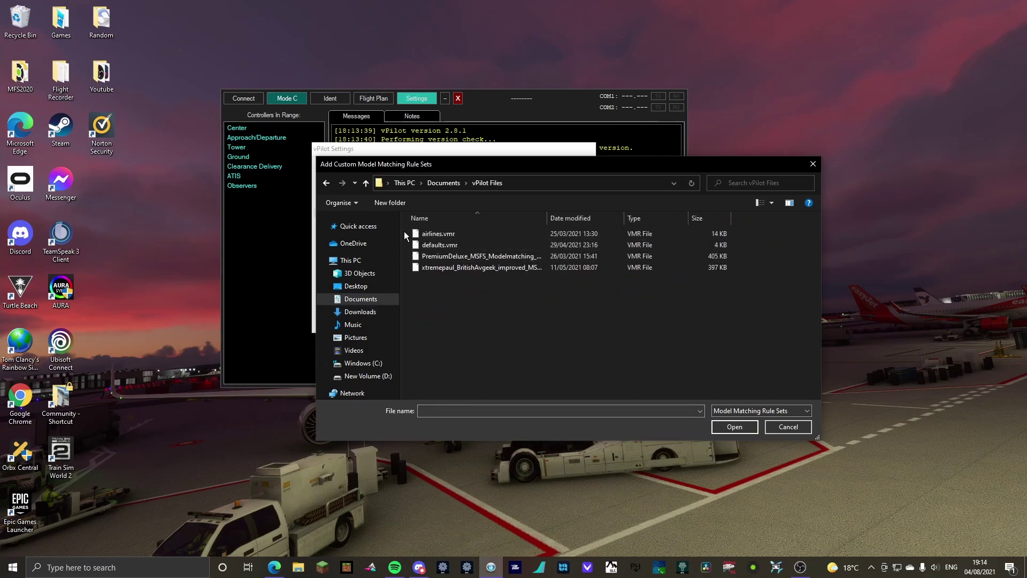
pyautogui.moveTo(406, 231); pyautogui.dragTo(525, 275)
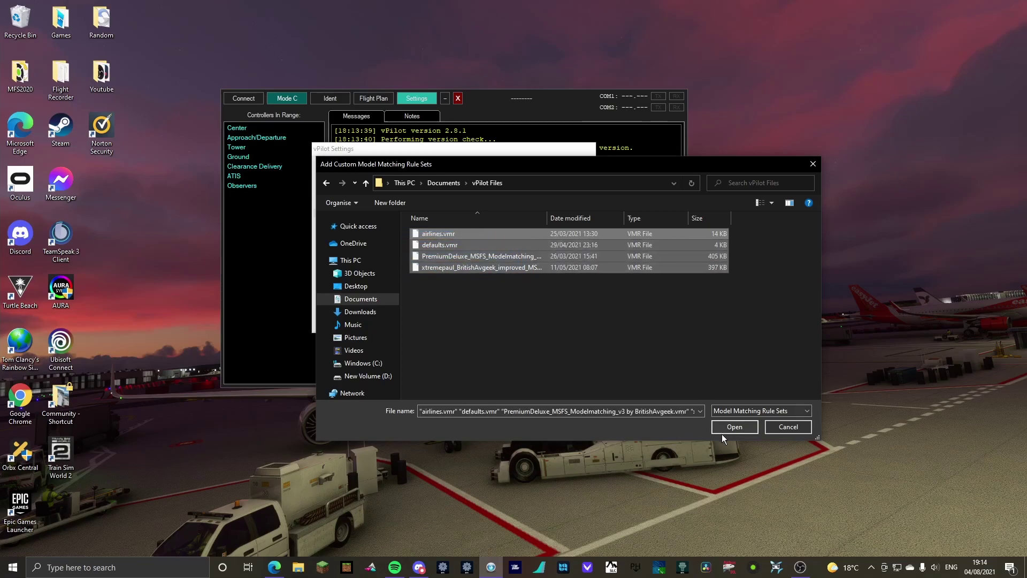
pyautogui.click(813, 164)
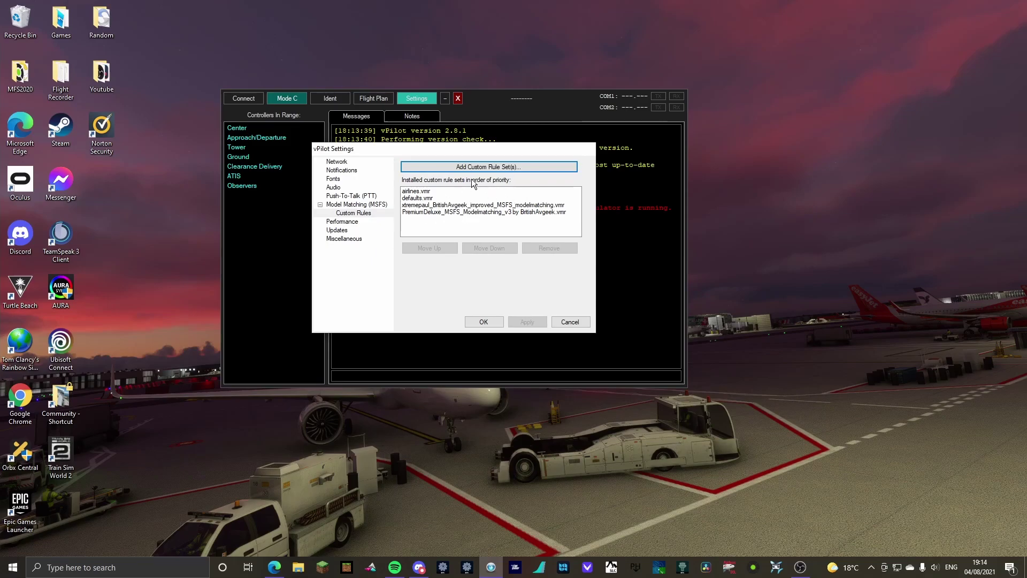
# Select airlines, defaults, xtremepaul and PremiumDeluxe in turn to review the rule list
pyautogui.click(425, 192)
pyautogui.click(425, 199)
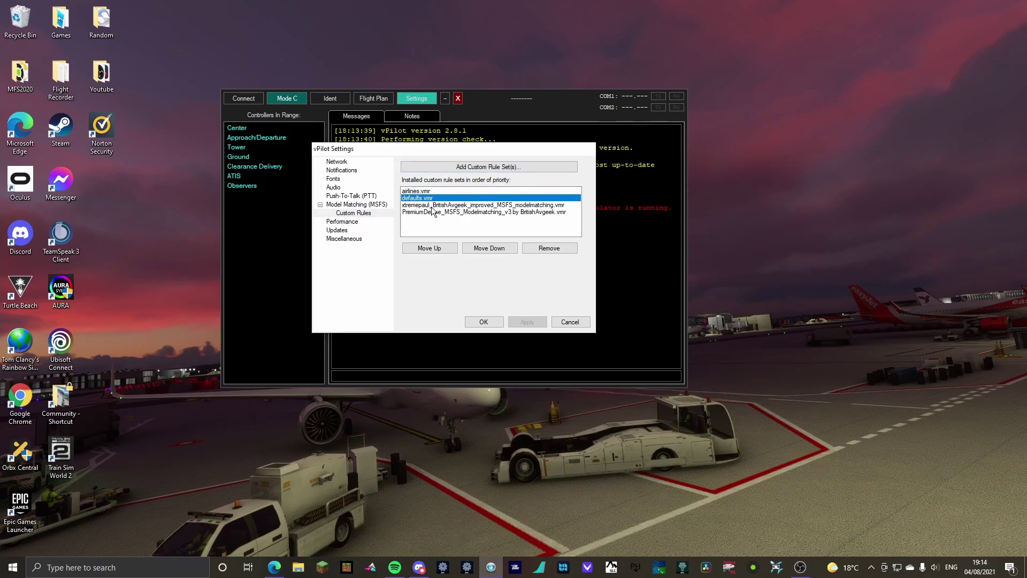
pyautogui.click(429, 206)
pyautogui.click(431, 213)
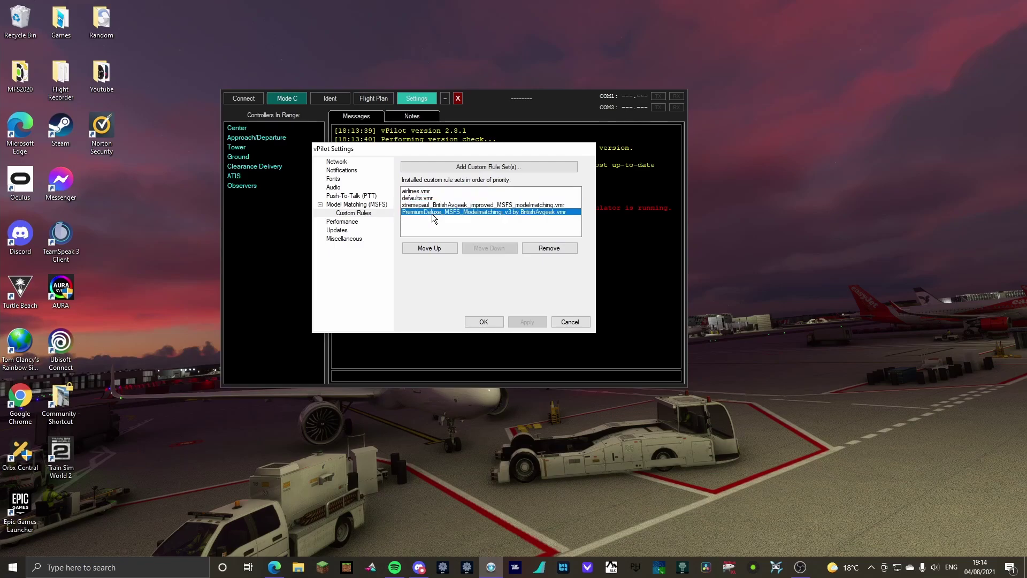
pyautogui.click(426, 205)
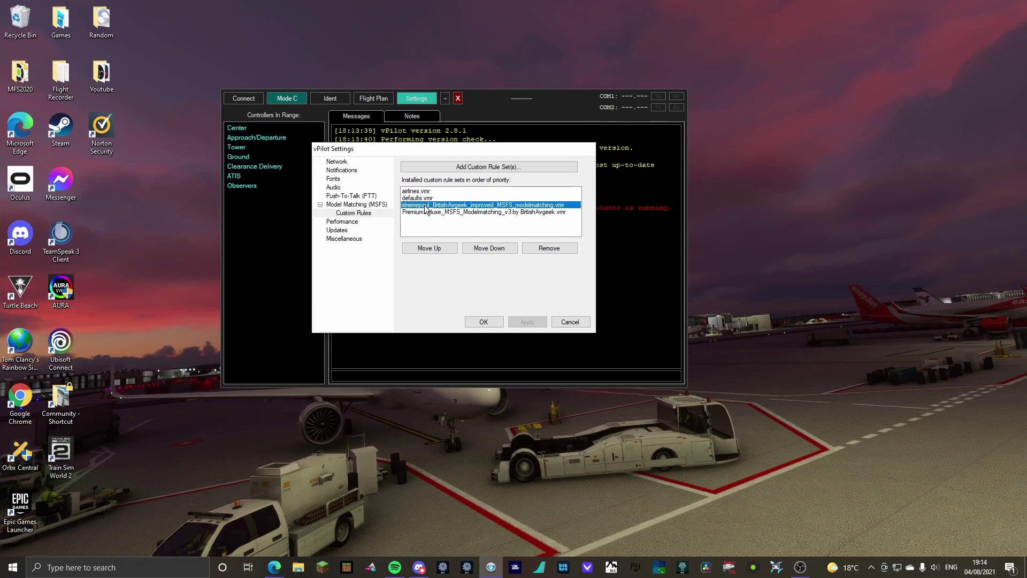
pyautogui.click(428, 192)
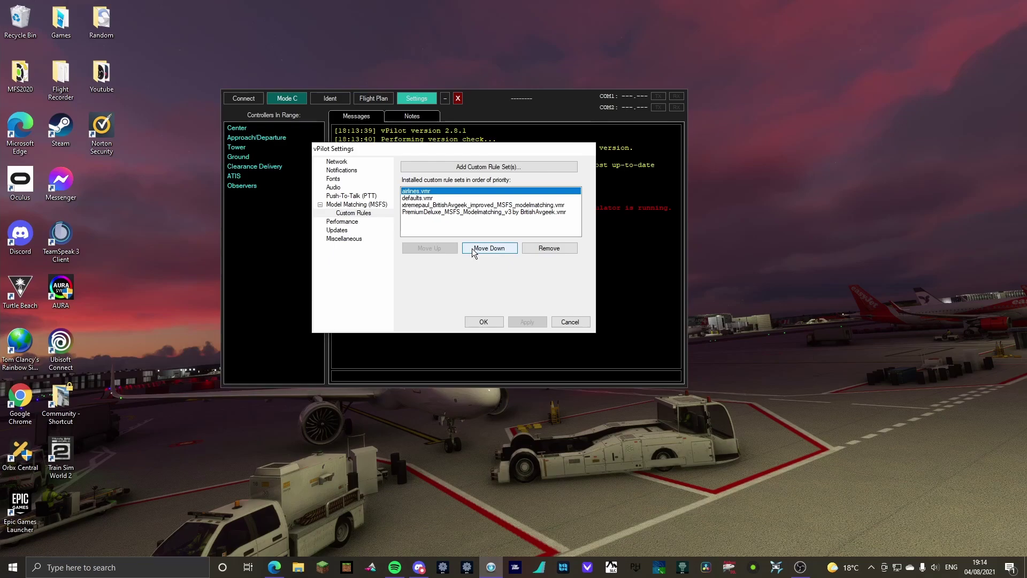
# Move airlines.vmr and defaults.vmr down the priority list
pyautogui.click(474, 251)
pyautogui.click(473, 251)
pyautogui.click(448, 192)
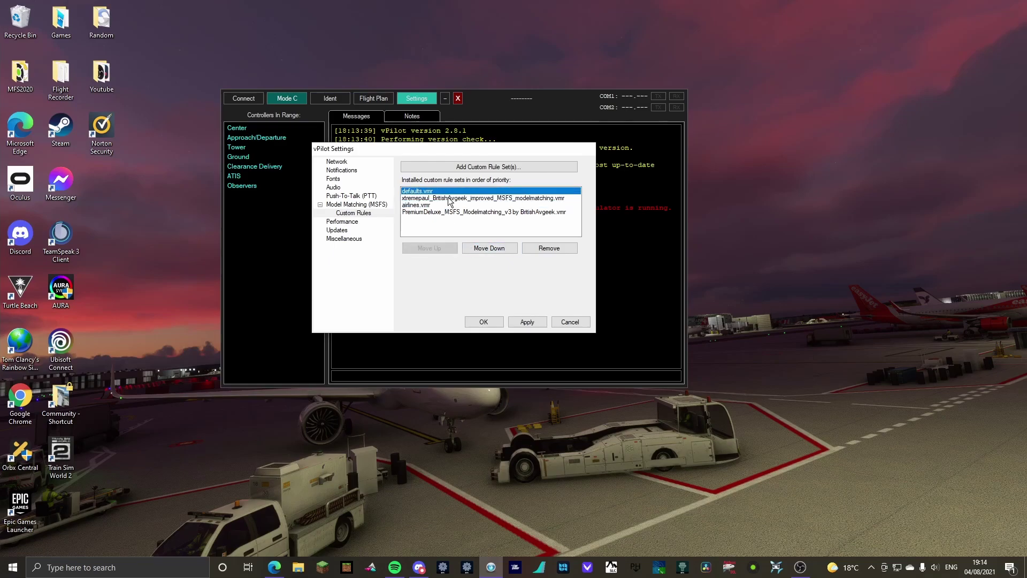
pyautogui.click(477, 246)
pyautogui.click(476, 246)
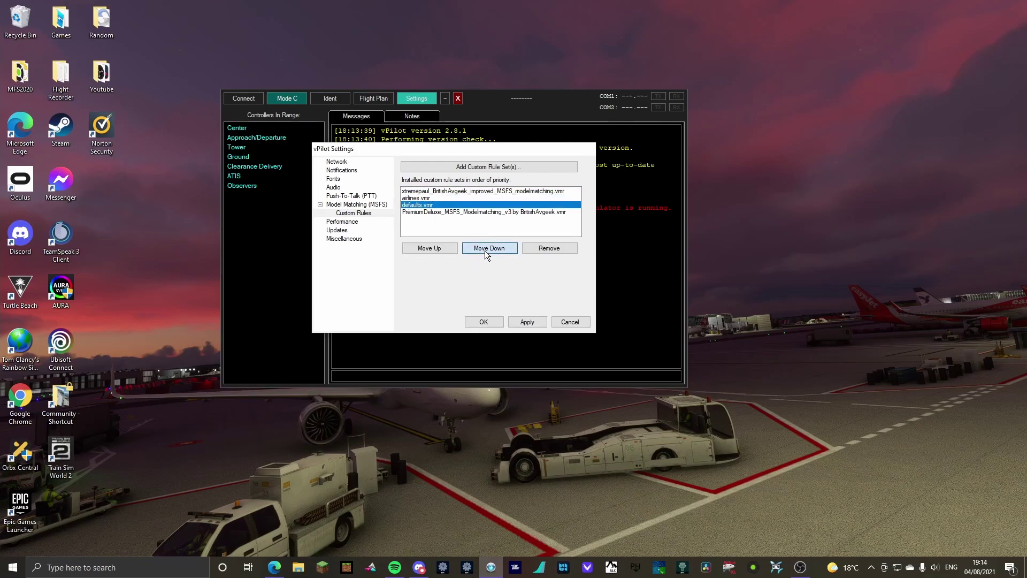
pyautogui.click(477, 248)
# Make airlines.vmr first and defaults.vmr second, then apply and save the settings
pyautogui.click(445, 199)
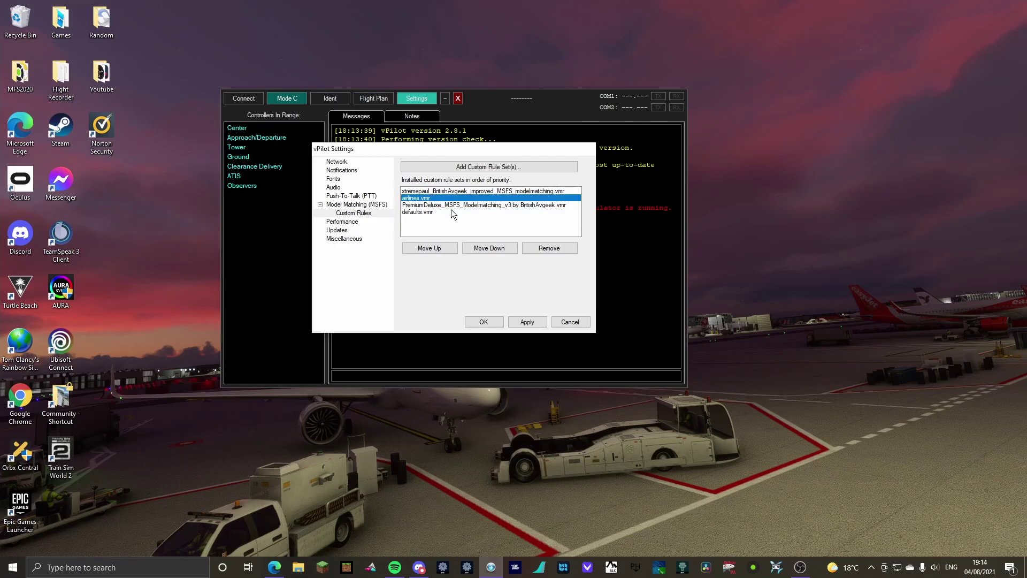
pyautogui.click(430, 248)
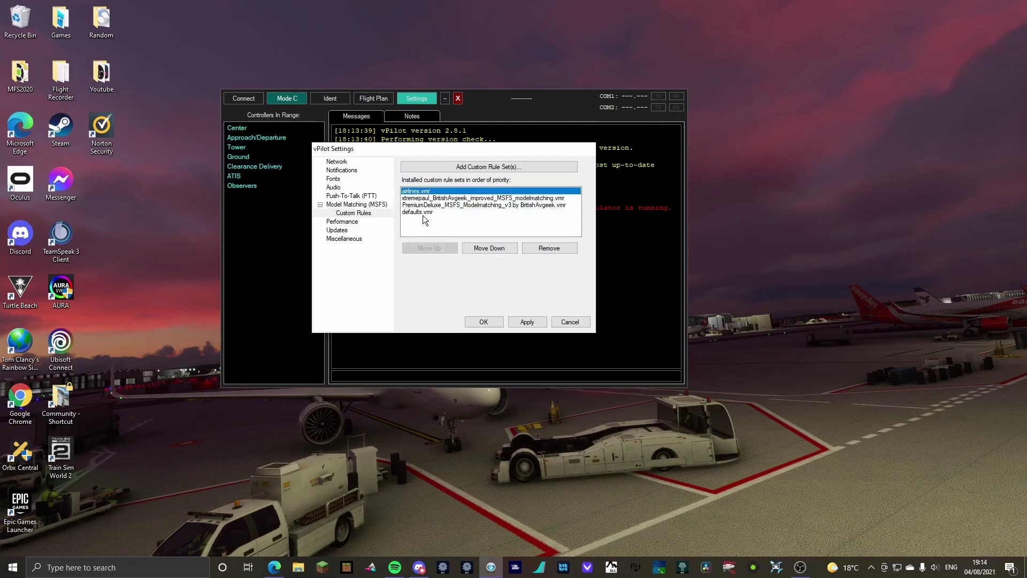
pyautogui.click(427, 212)
pyautogui.click(433, 249)
pyautogui.click(432, 248)
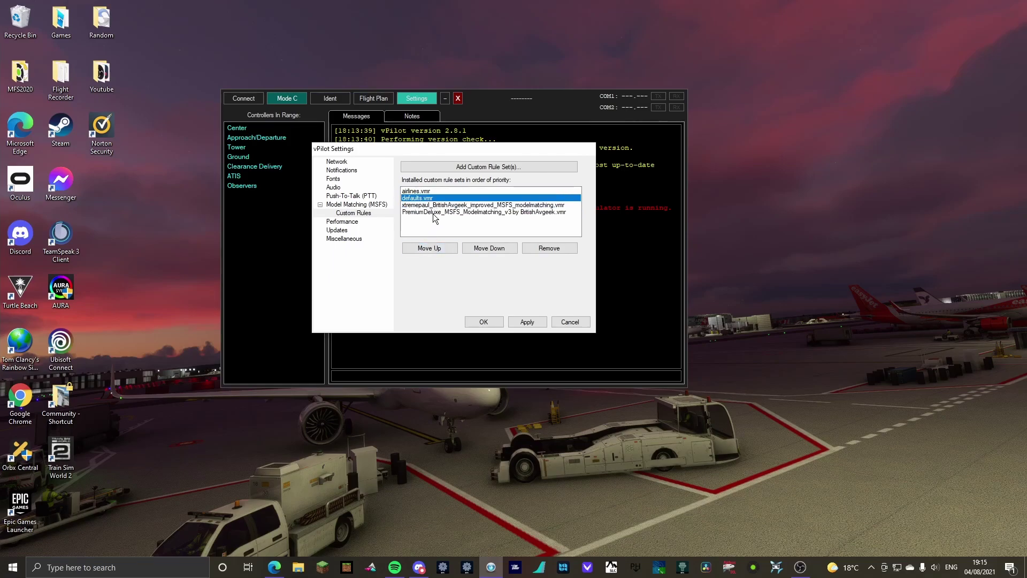
pyautogui.click(535, 323)
pyautogui.click(493, 324)
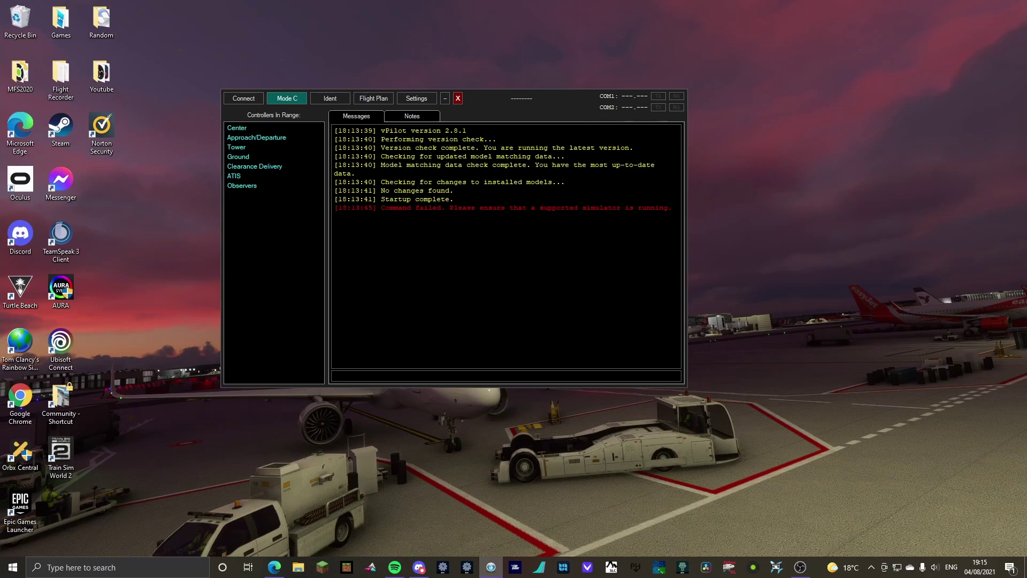
# Confirm defaults.vmr is still second in Custom Rules, close settings, and drag vPilot to the screen bottom
pyautogui.click(417, 102)
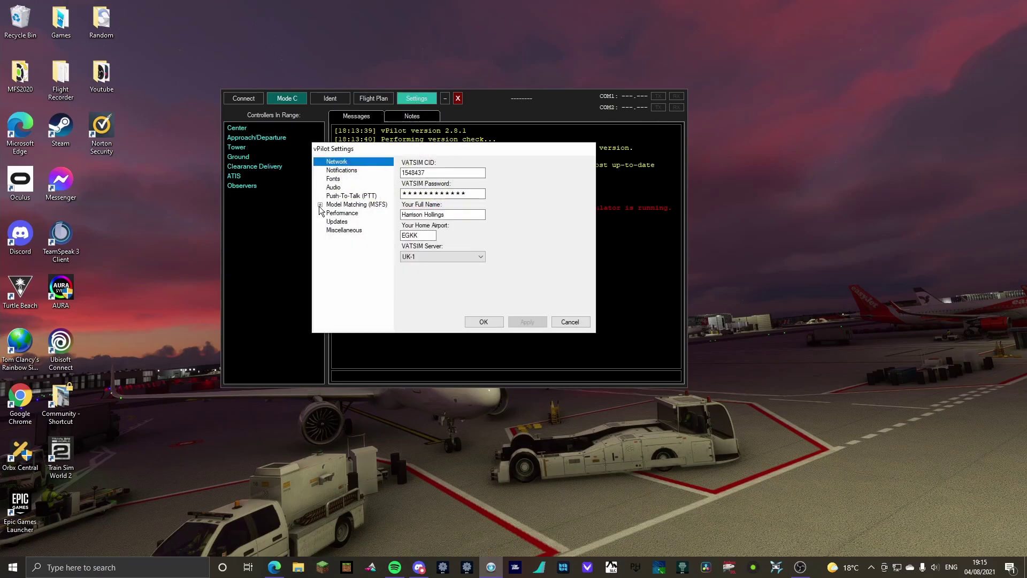
pyautogui.click(320, 205)
pyautogui.click(353, 213)
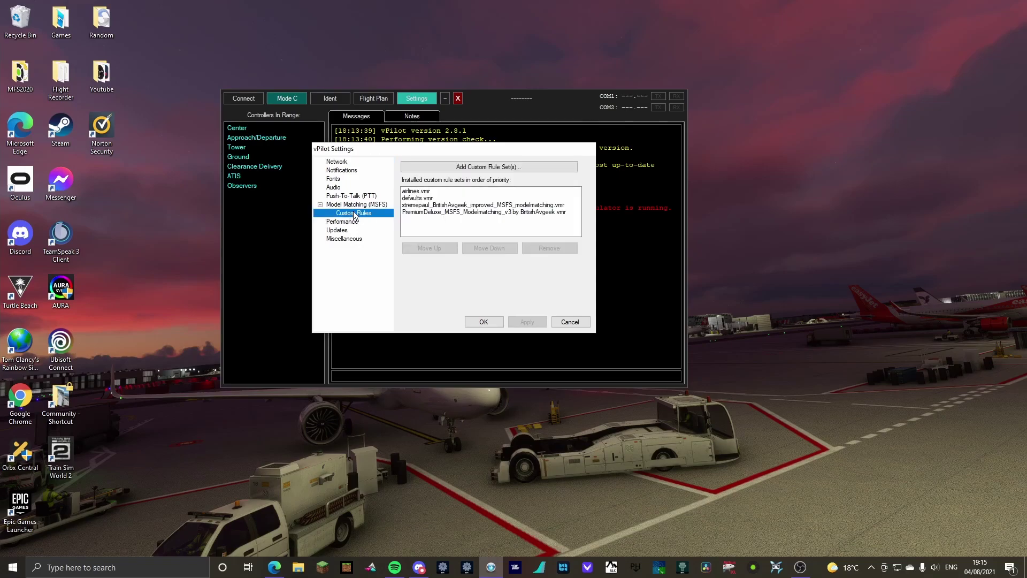
pyautogui.click(420, 197)
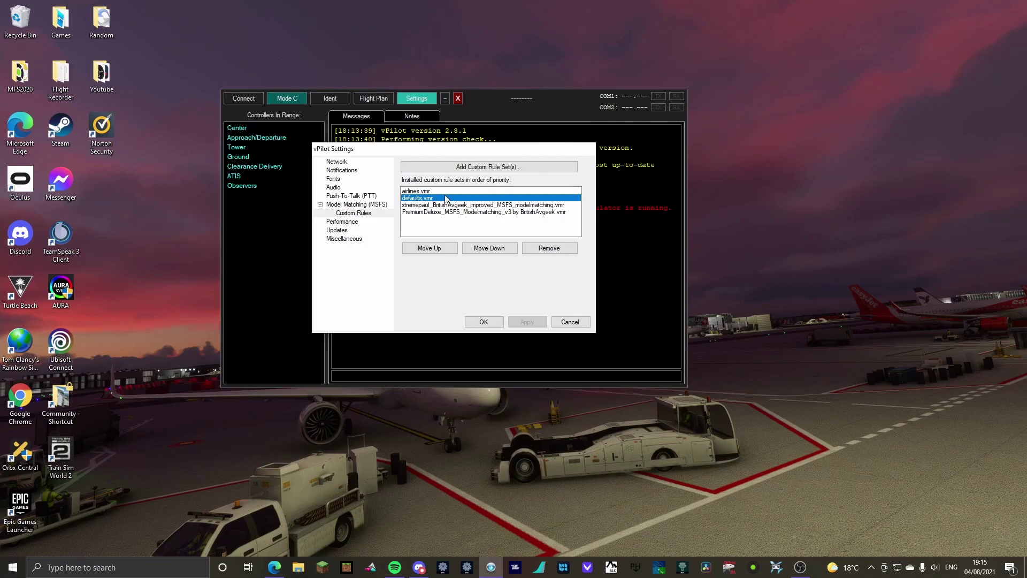
pyautogui.click(490, 323)
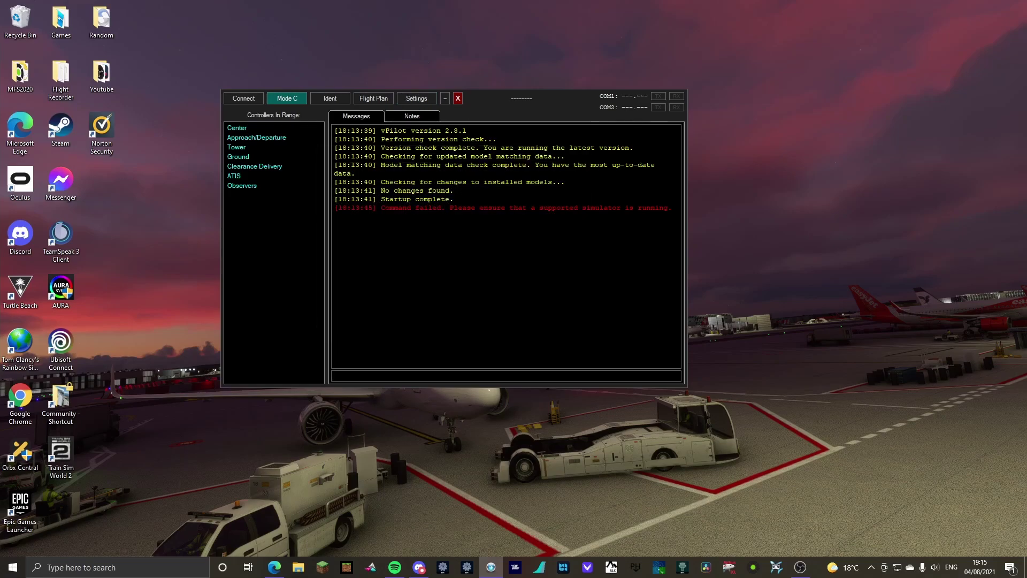
pyautogui.moveTo(508, 106); pyautogui.dragTo(615, 476)
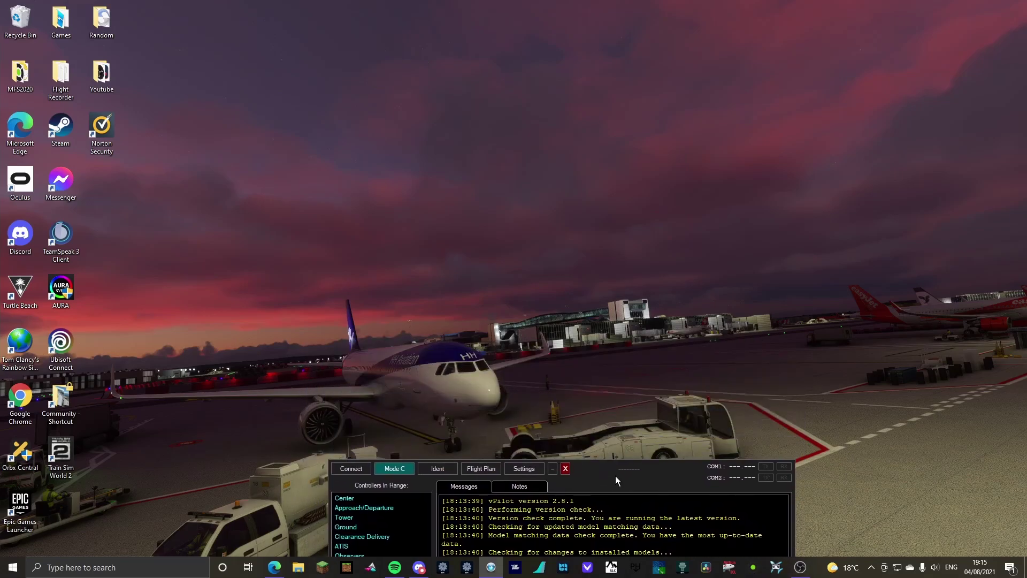